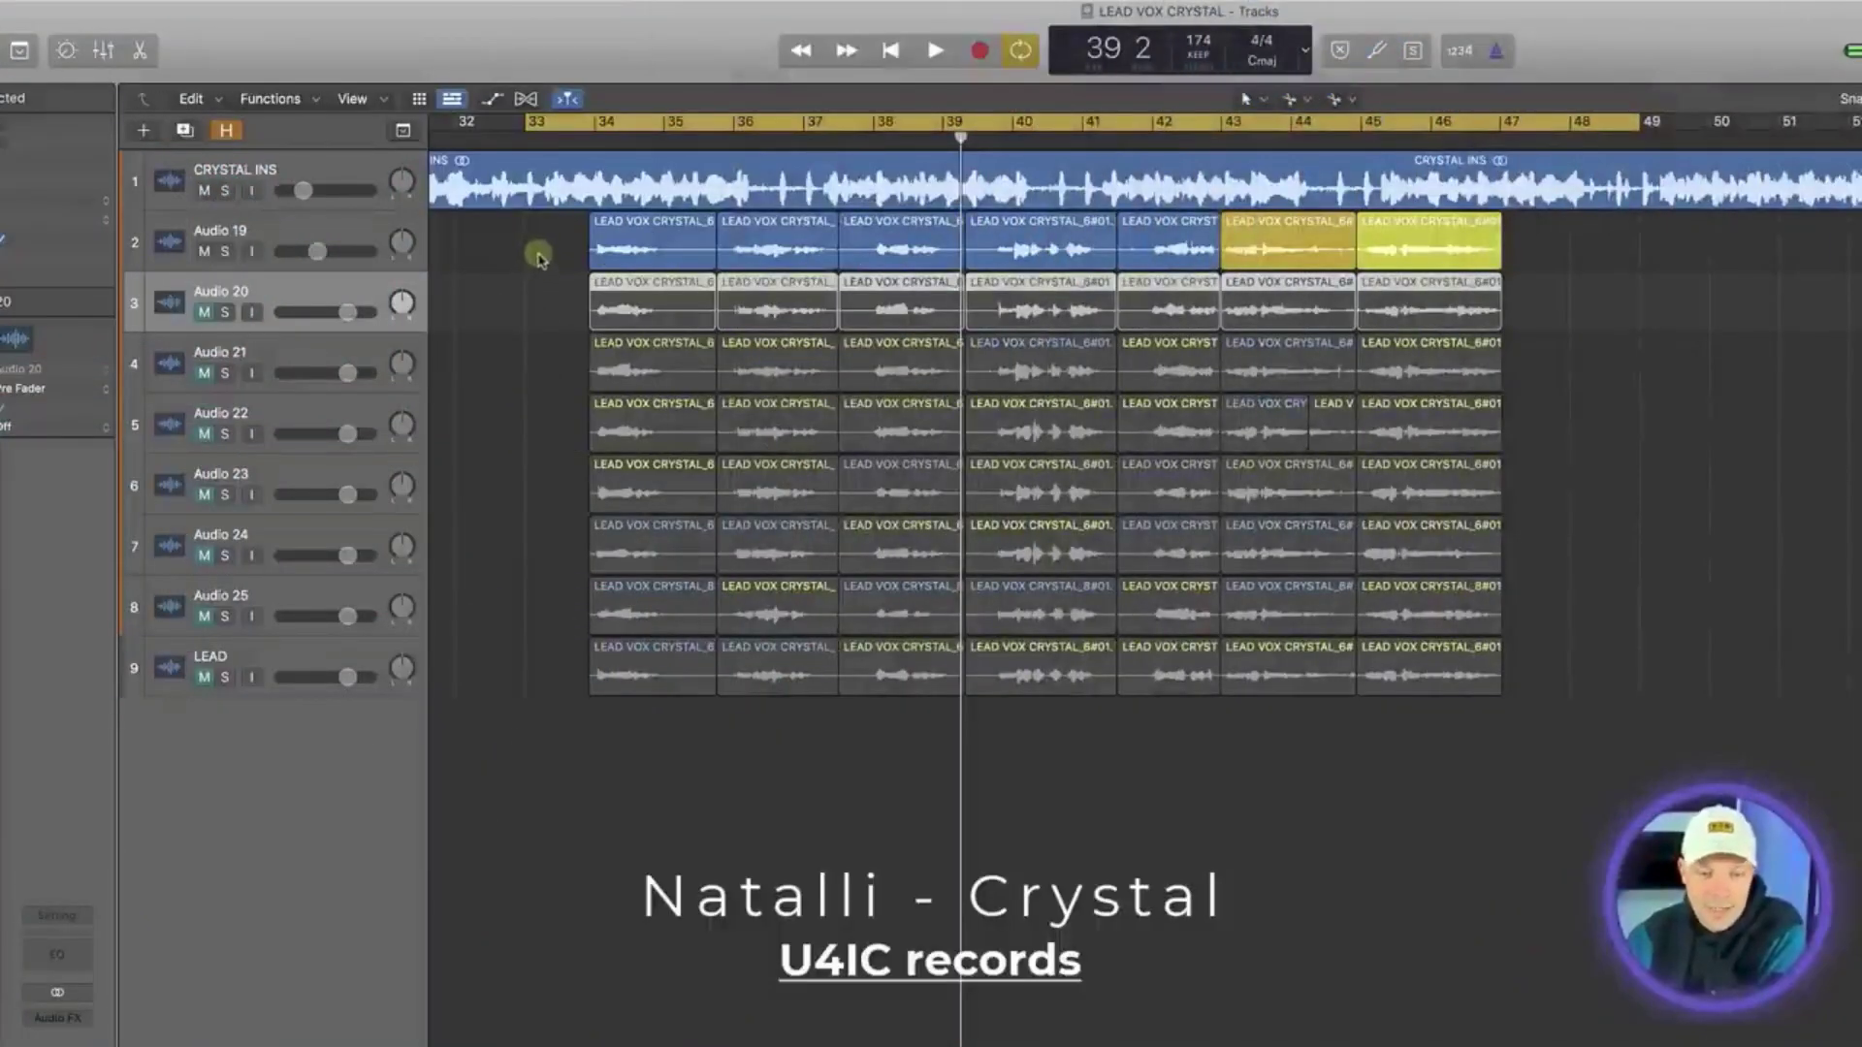
Step: Select the Audio 19 track and marquee-select all seven of its vocal regions
scroll(776, 582, "right", 1)
left_click(939, 946)
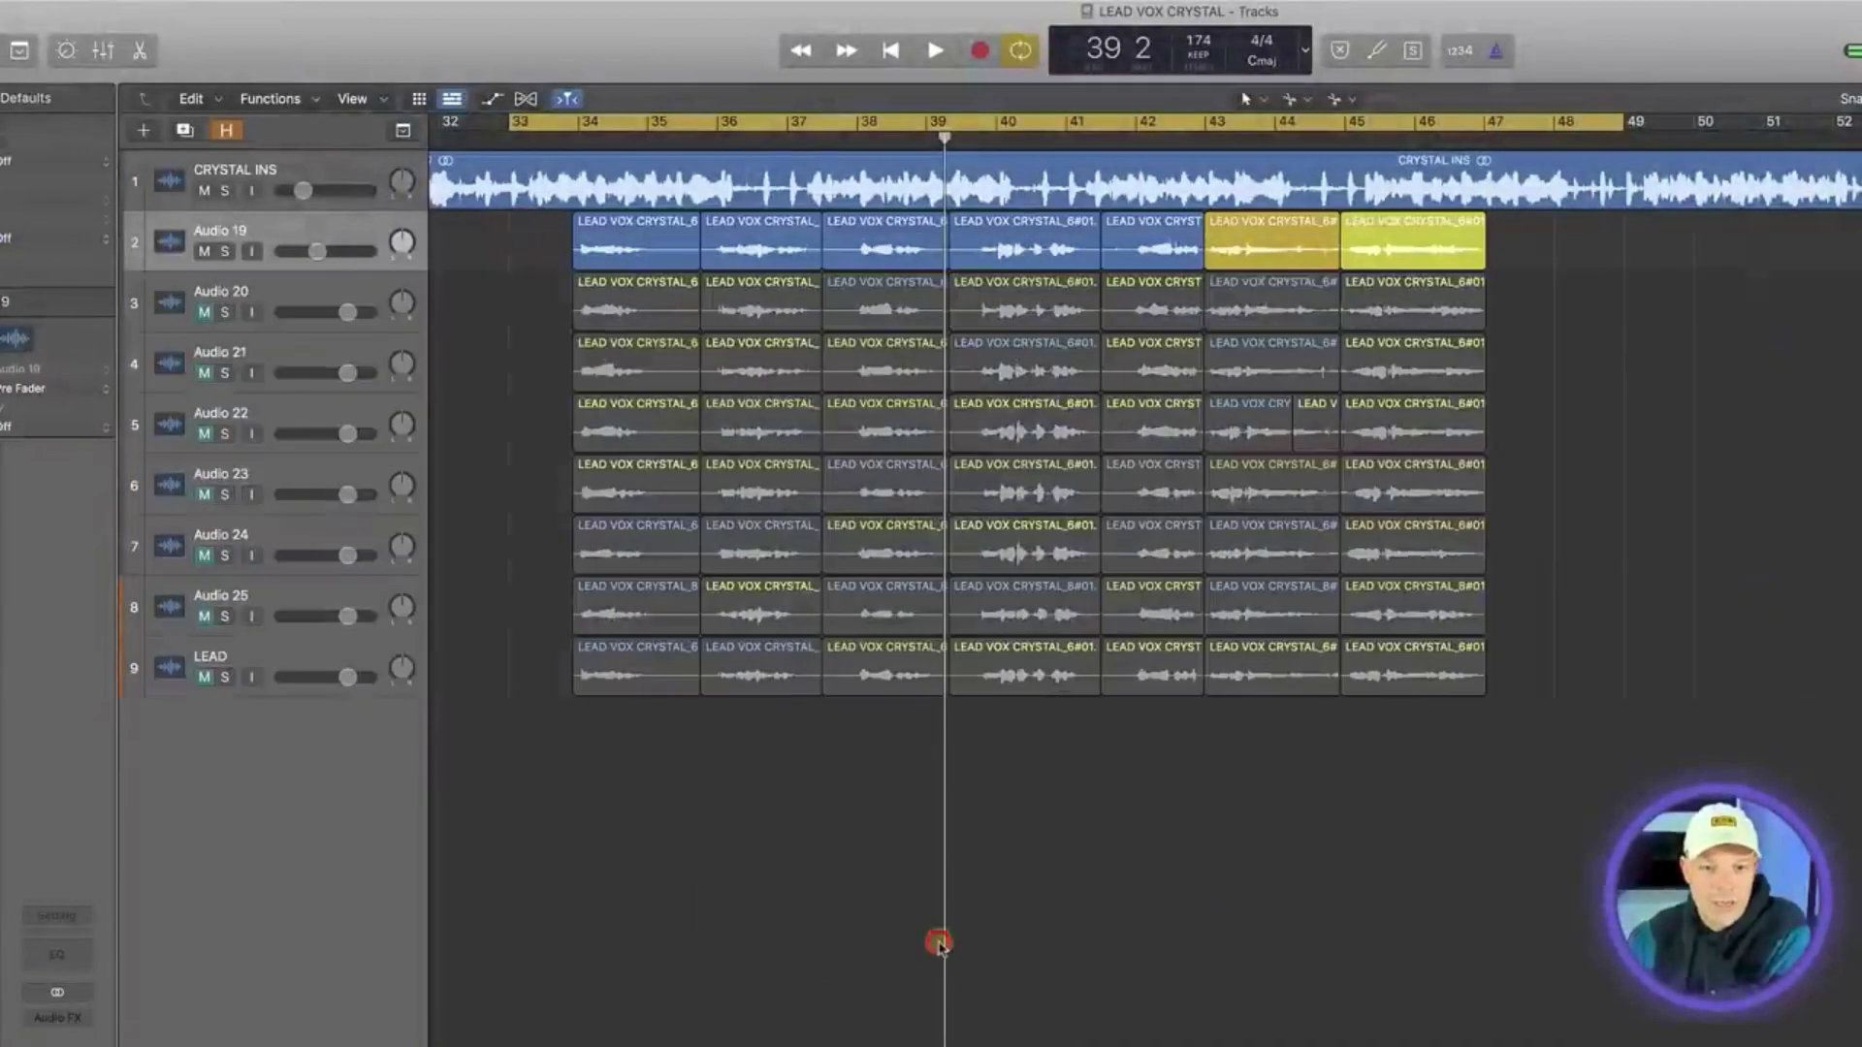
left_click_drag(530, 244, 1551, 237)
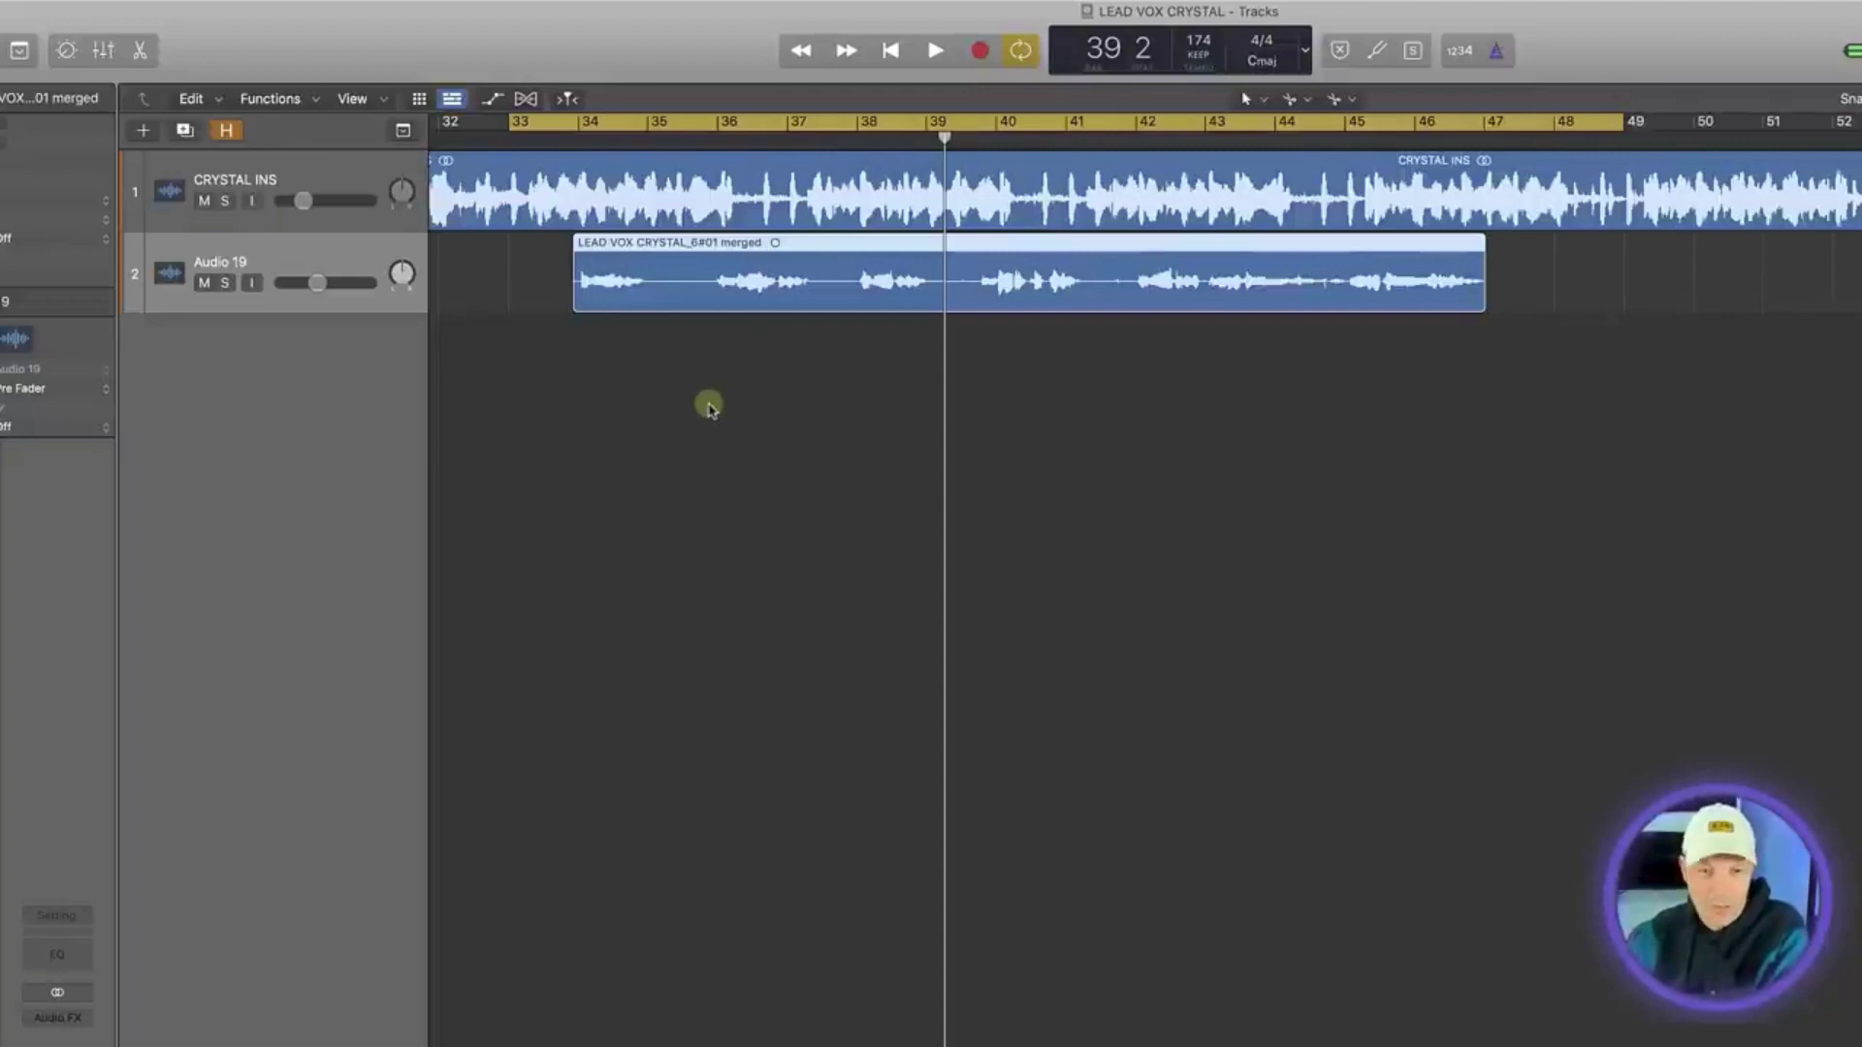
key("super+f")
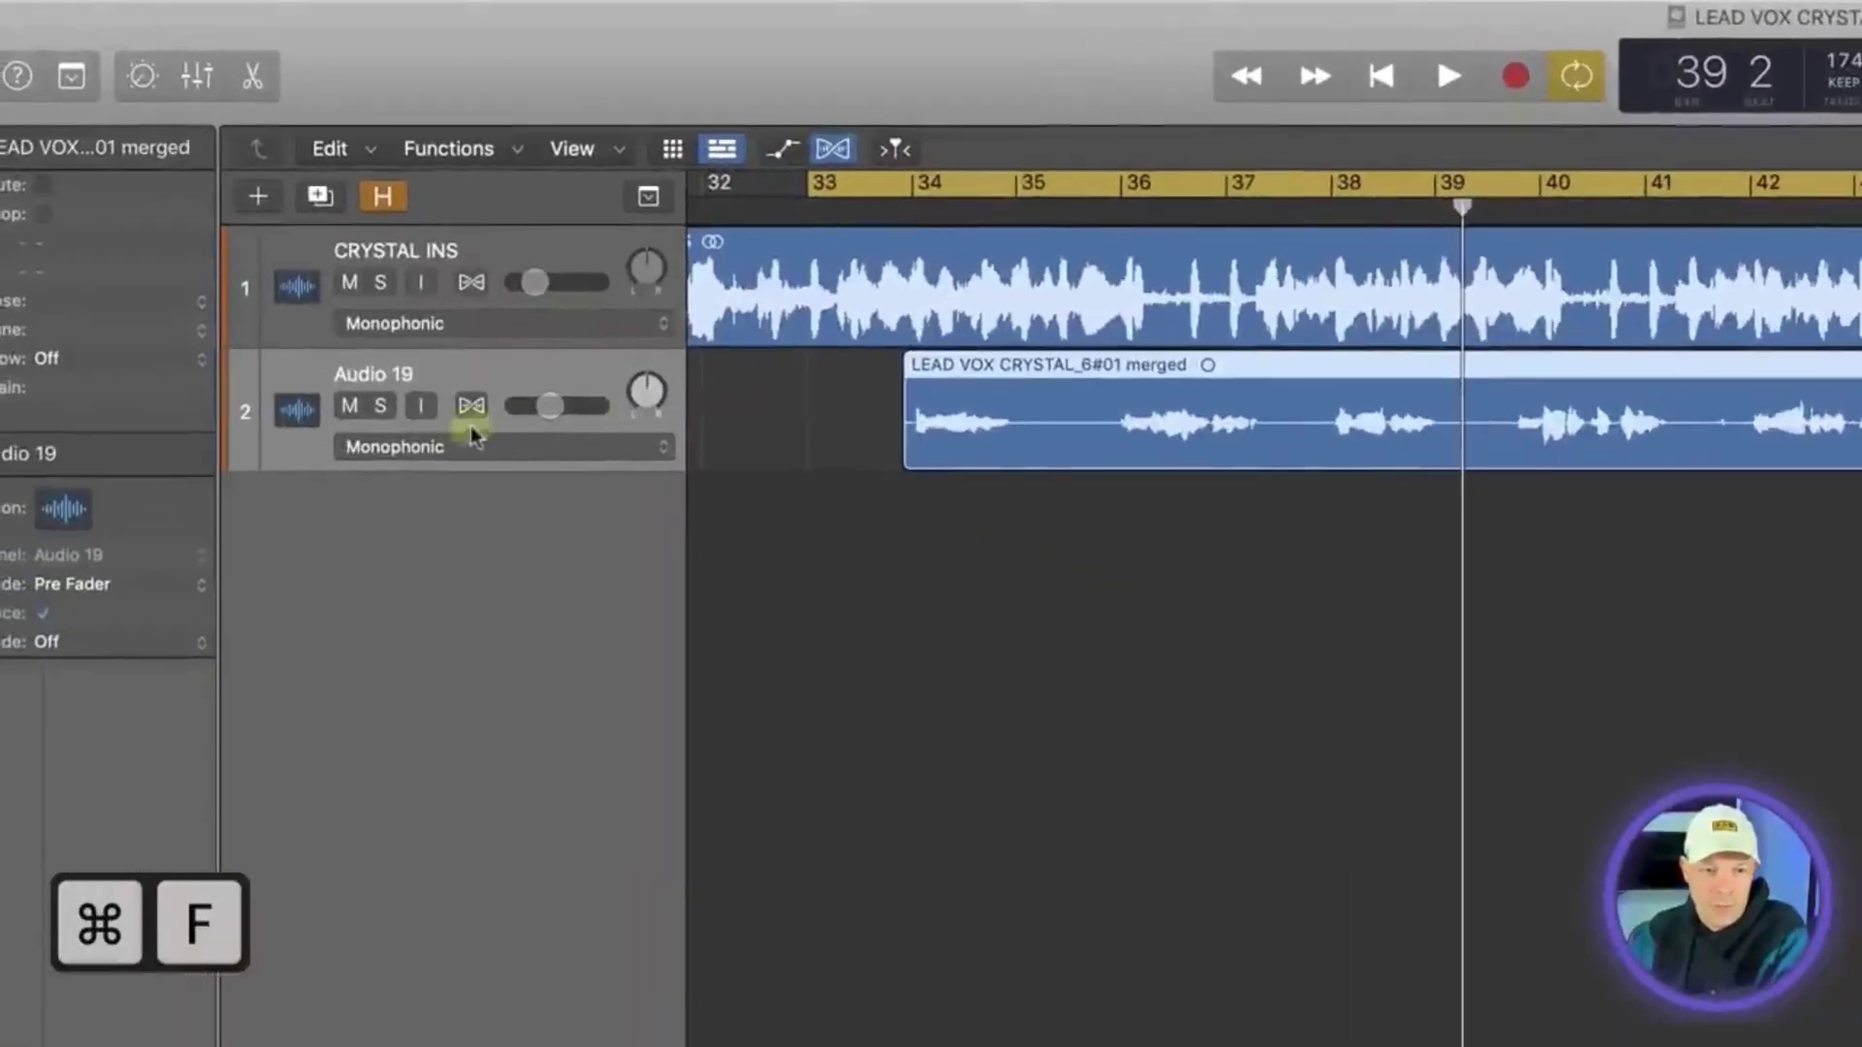
left_click(473, 407)
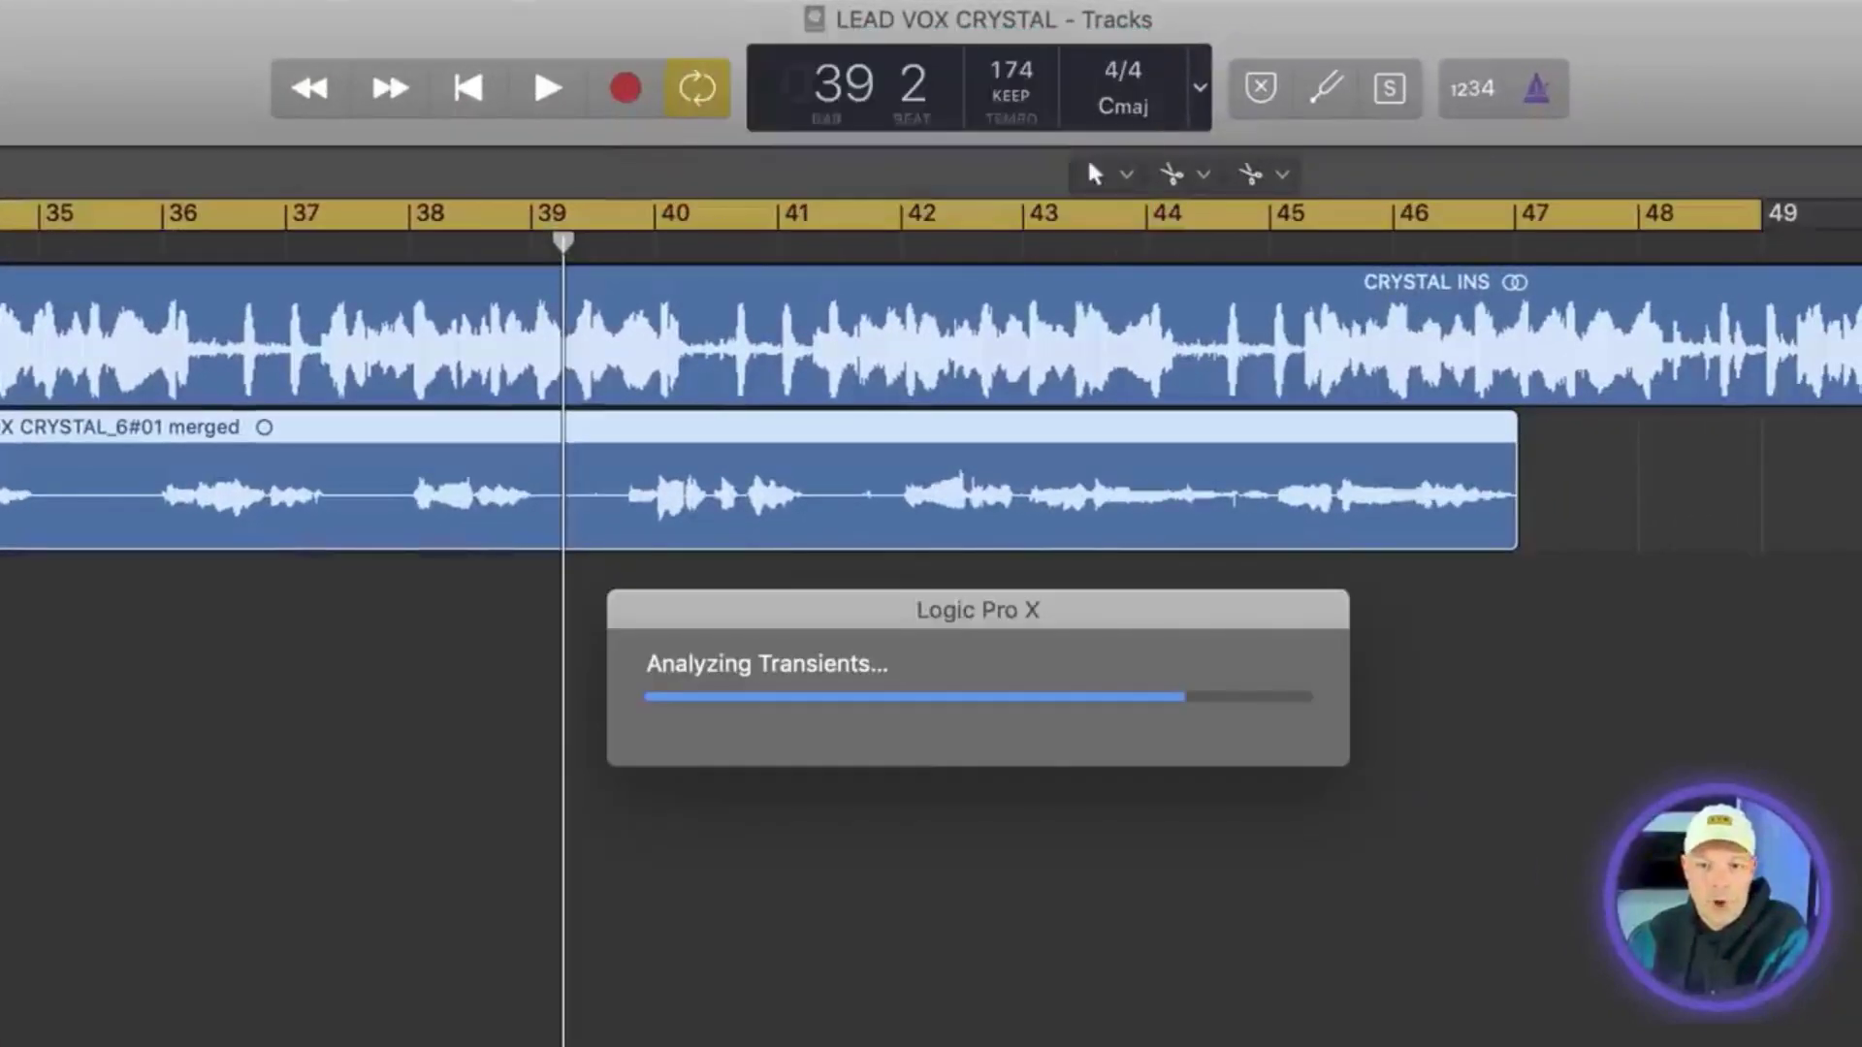
left_click(1138, 458)
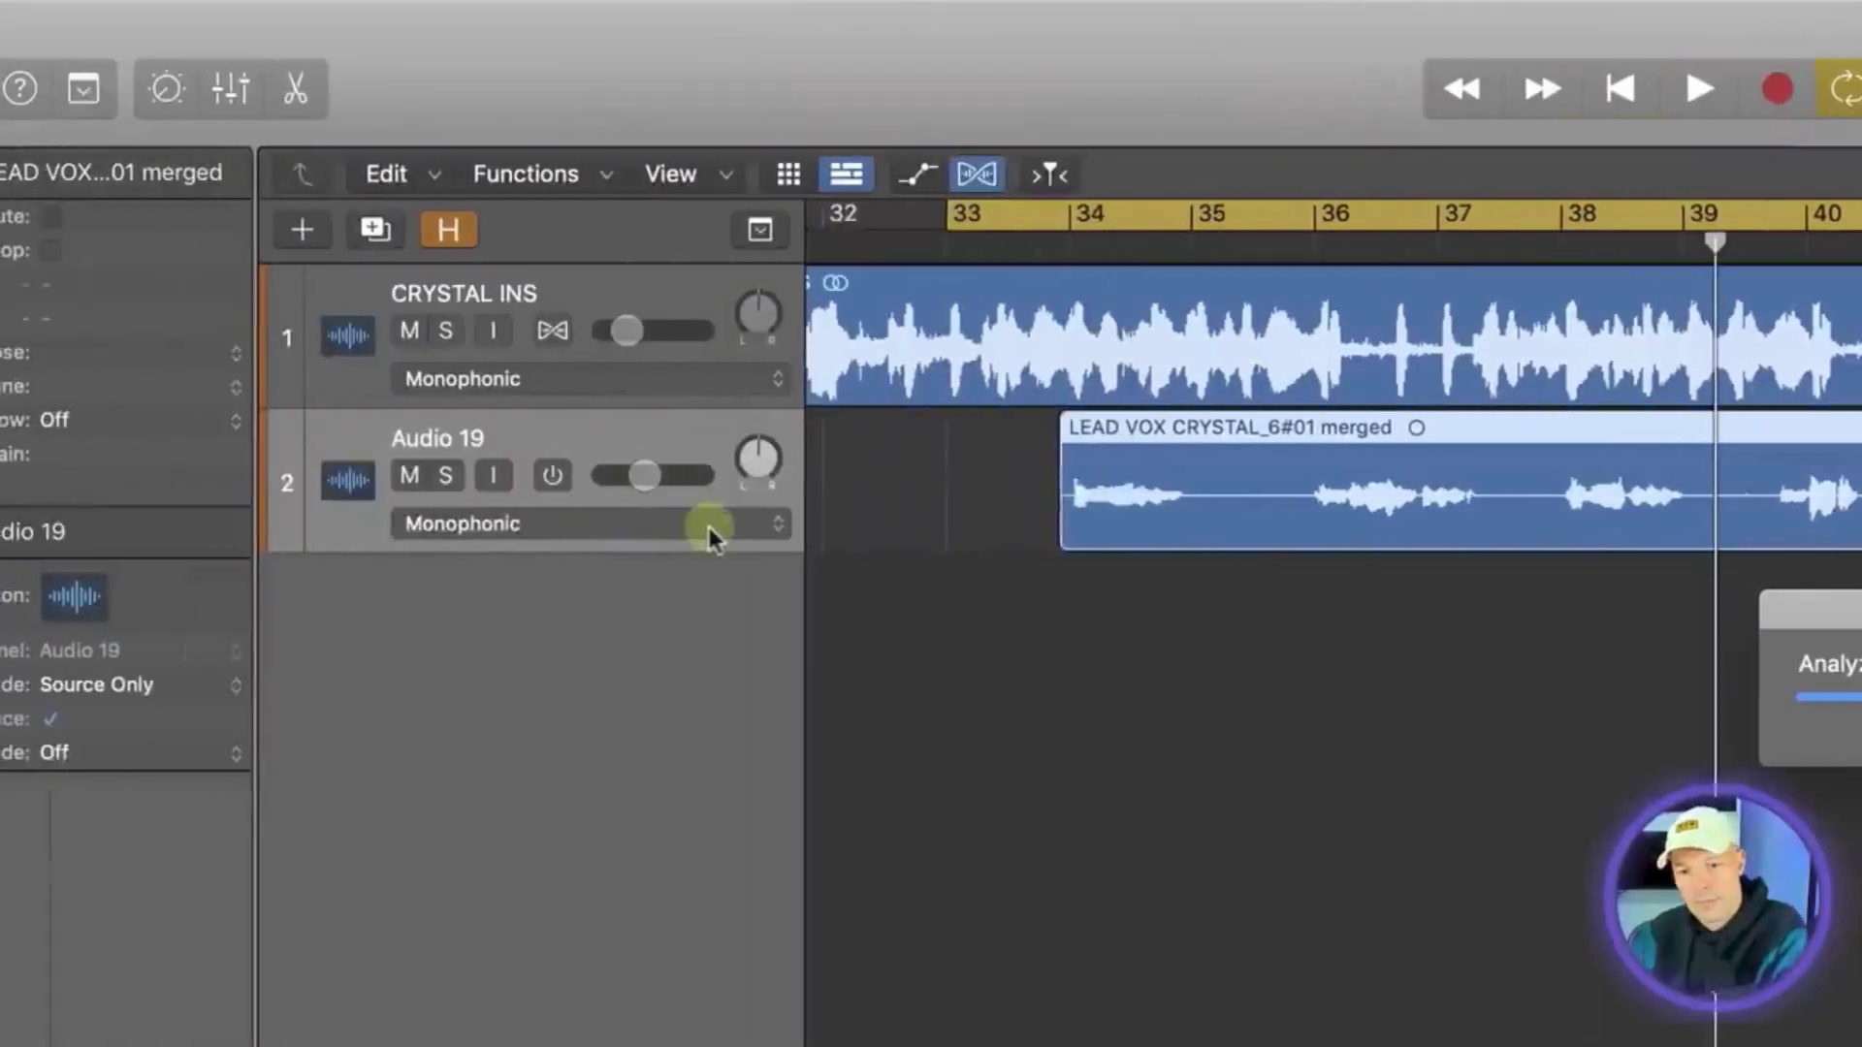
left_click(708, 526)
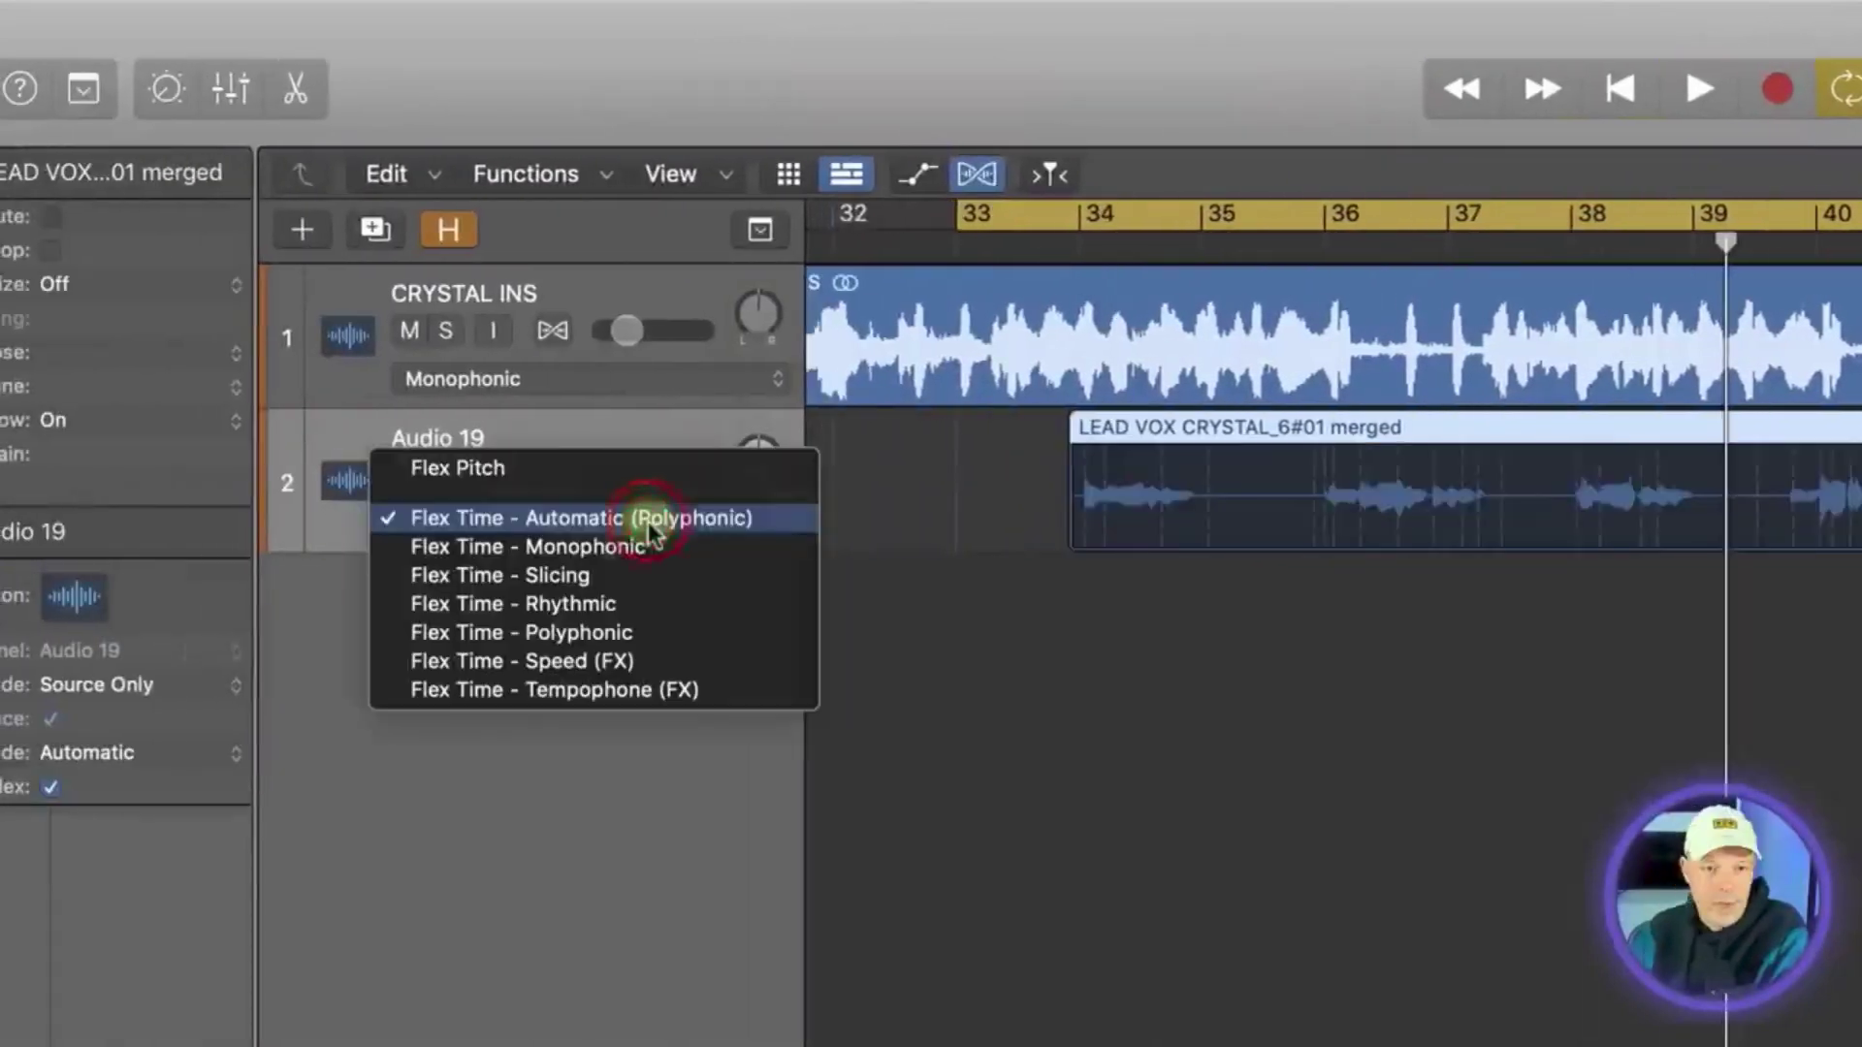
left_click(524, 467)
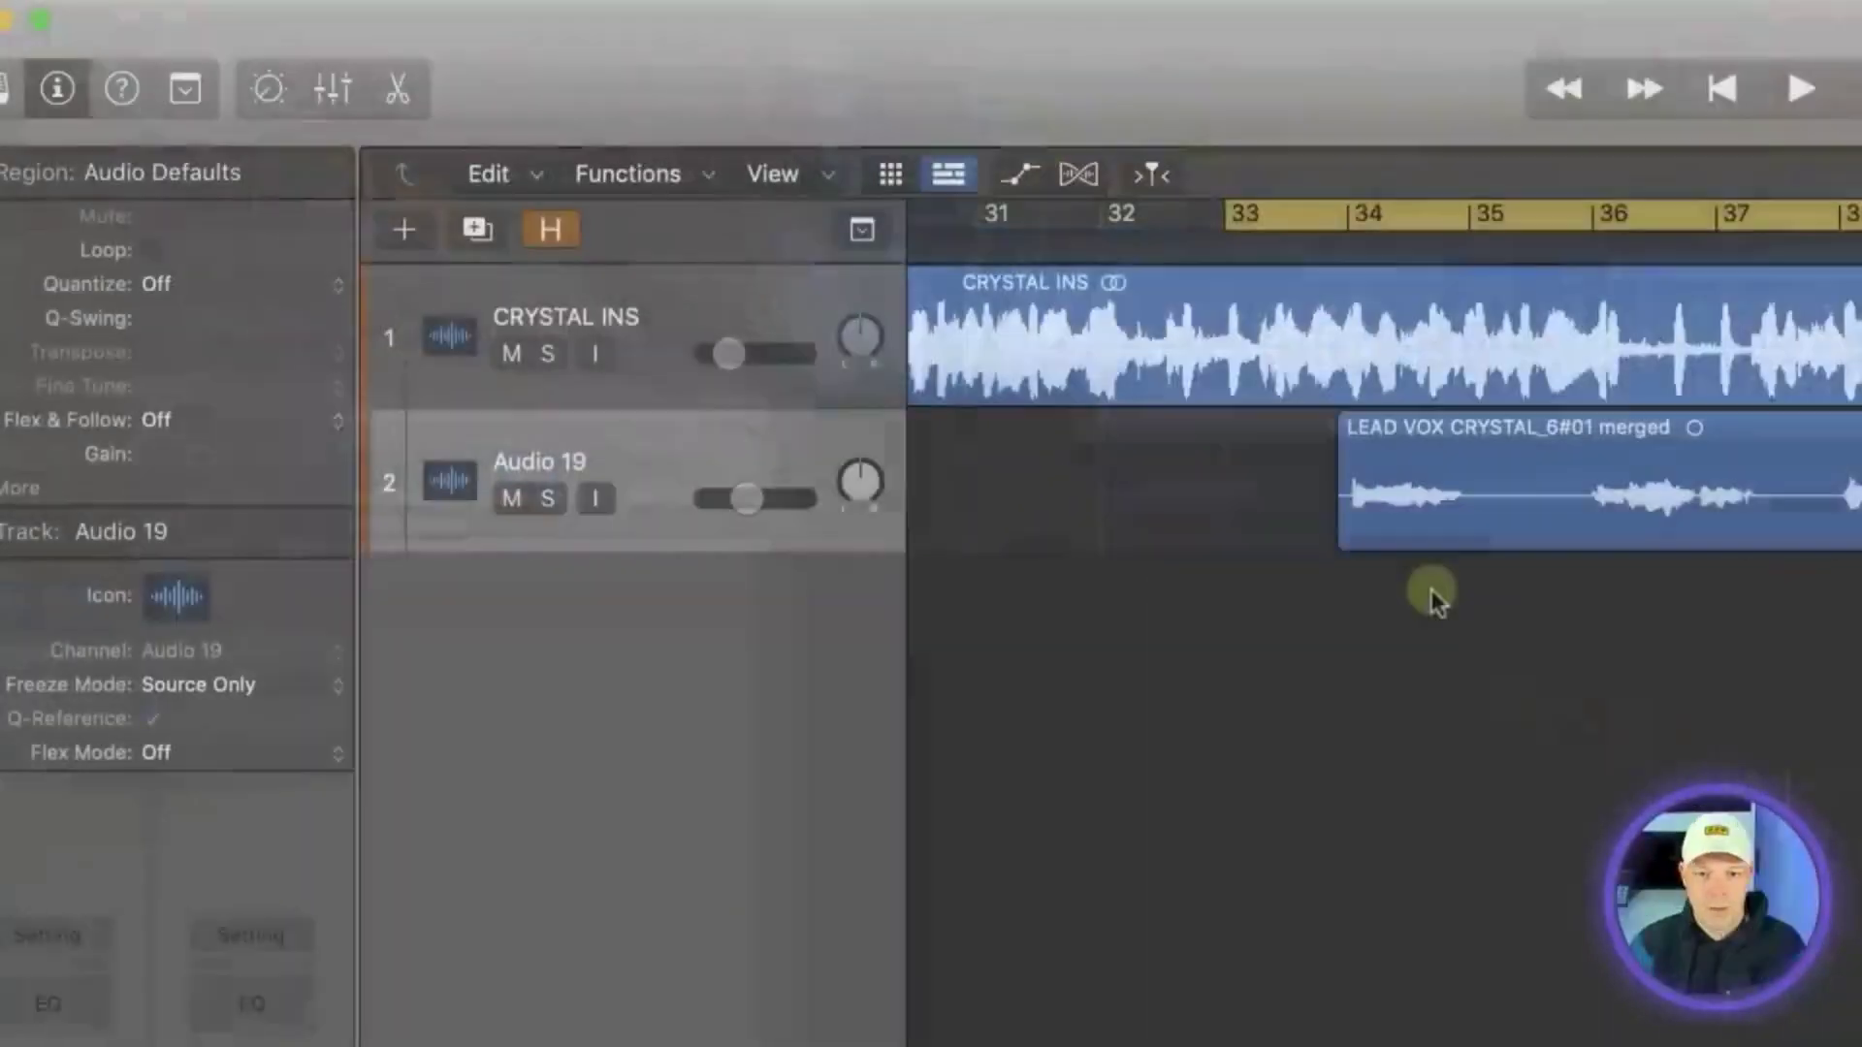
Step: Set Audio 19's Flex Mode to Flex Pitch and display flex notes on the merged vocal region
left_click(1433, 499)
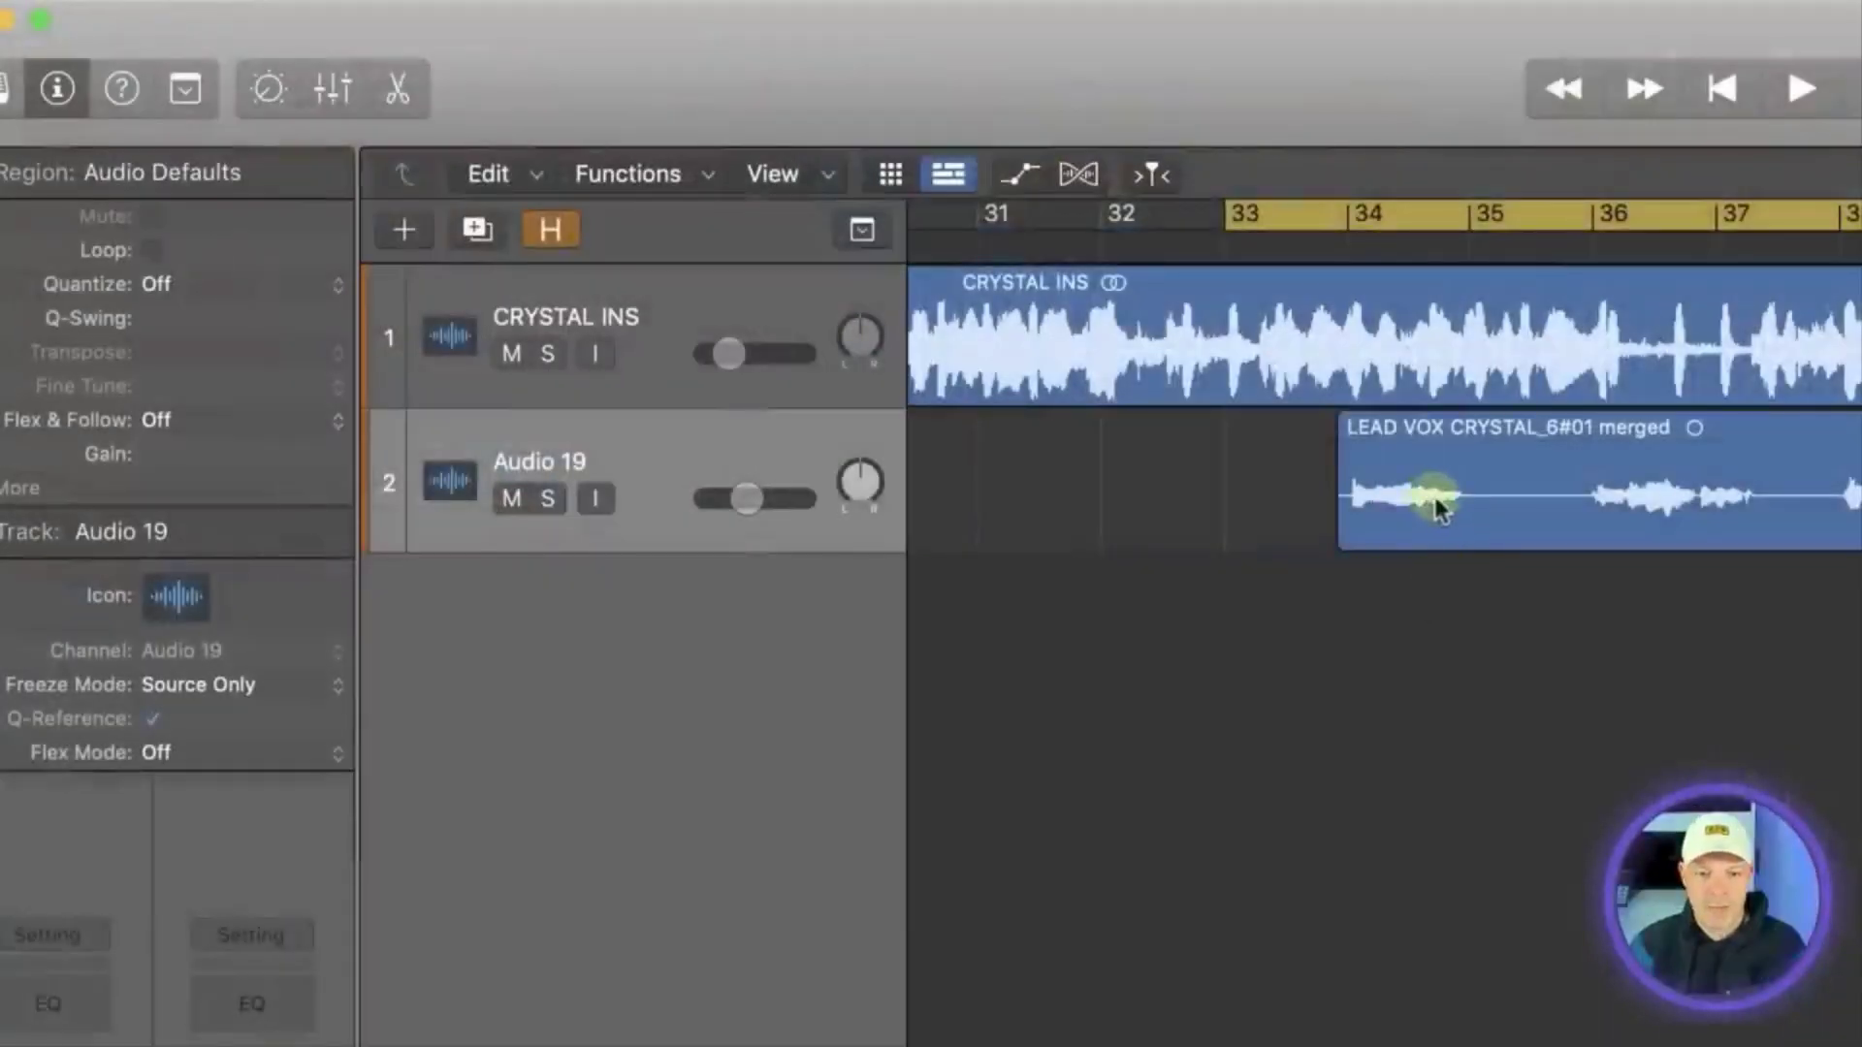
left_click(669, 451)
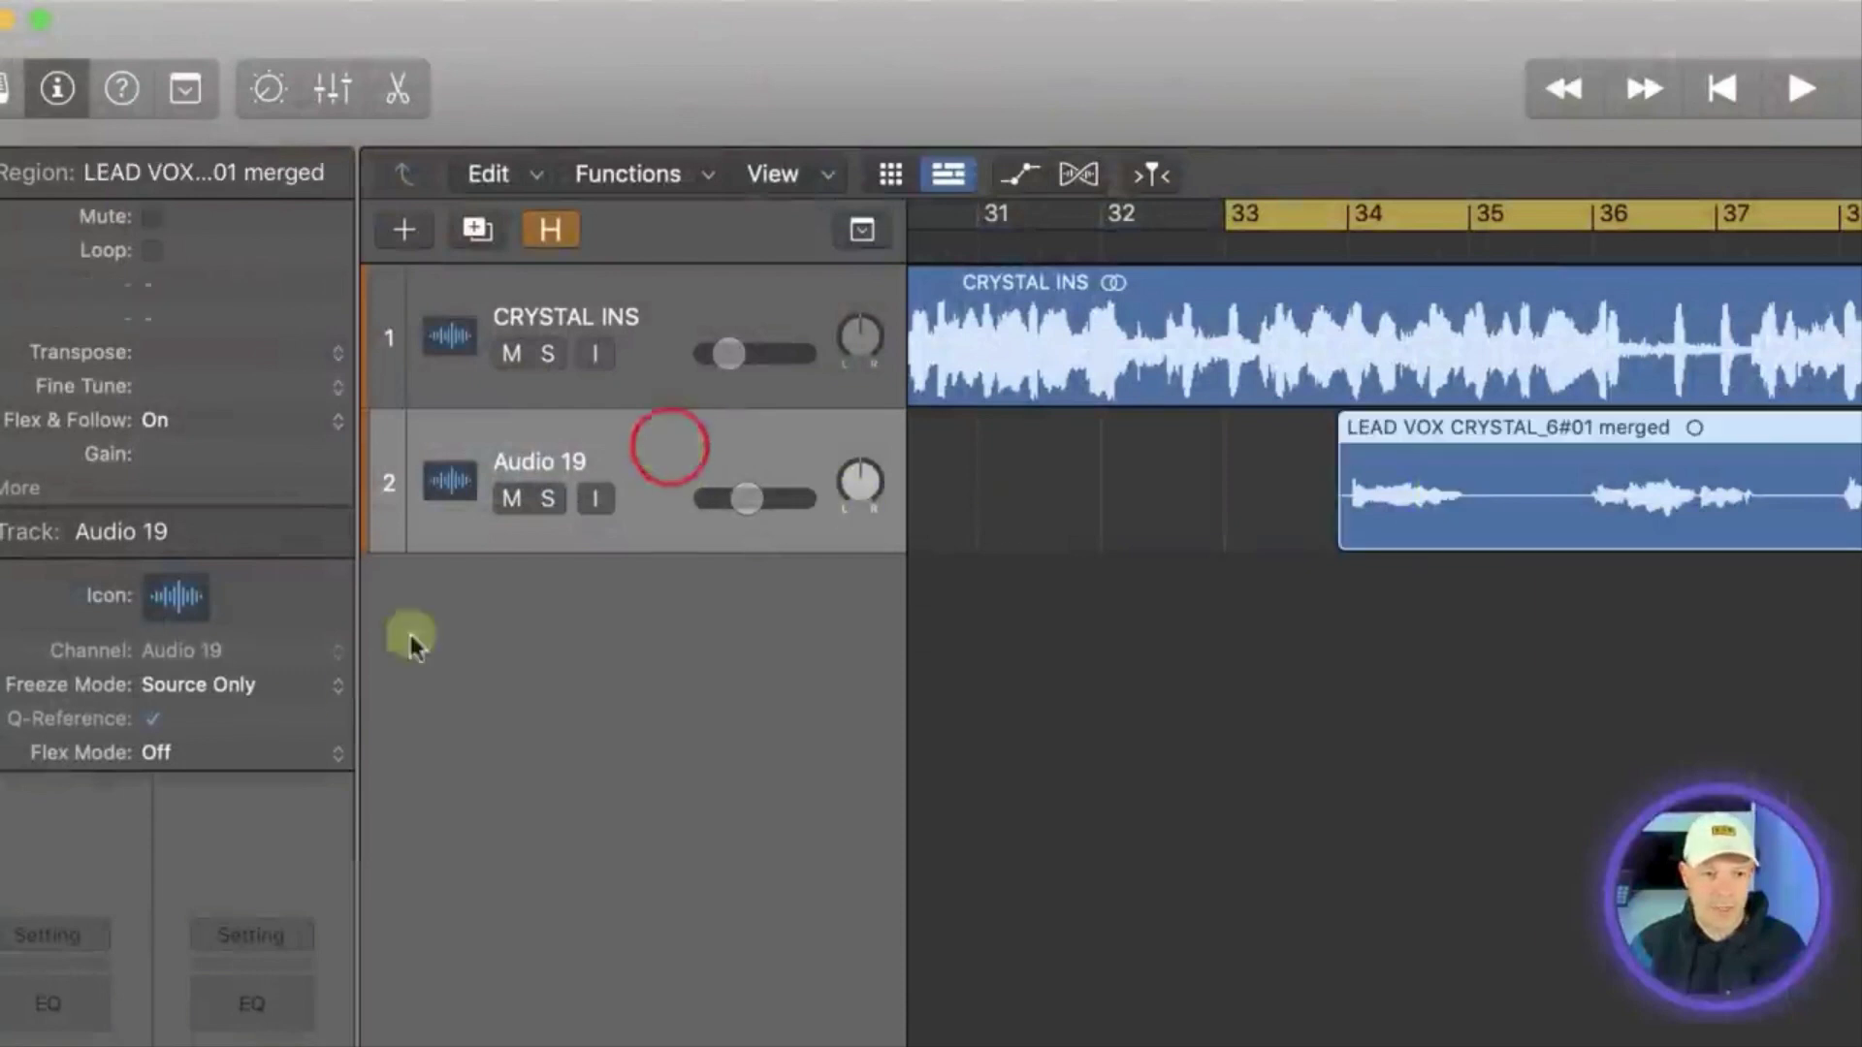
left_click(229, 752)
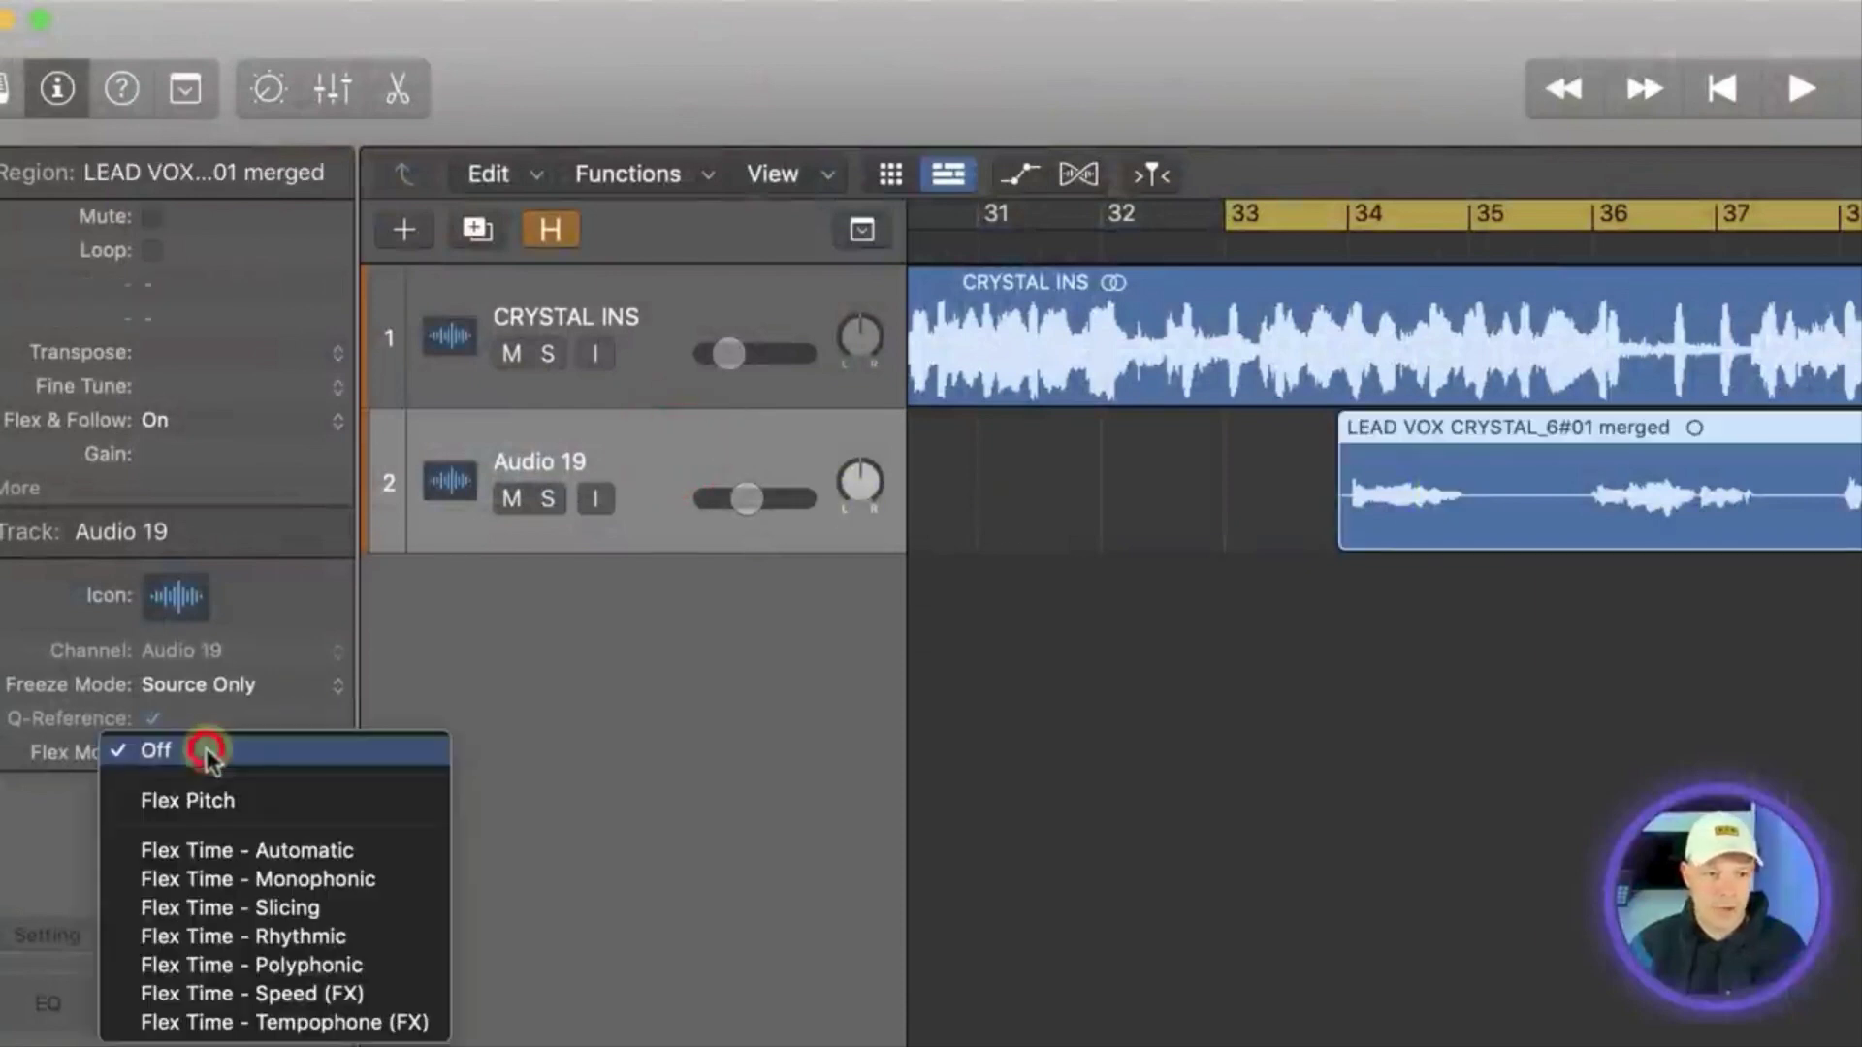
left_click(254, 806)
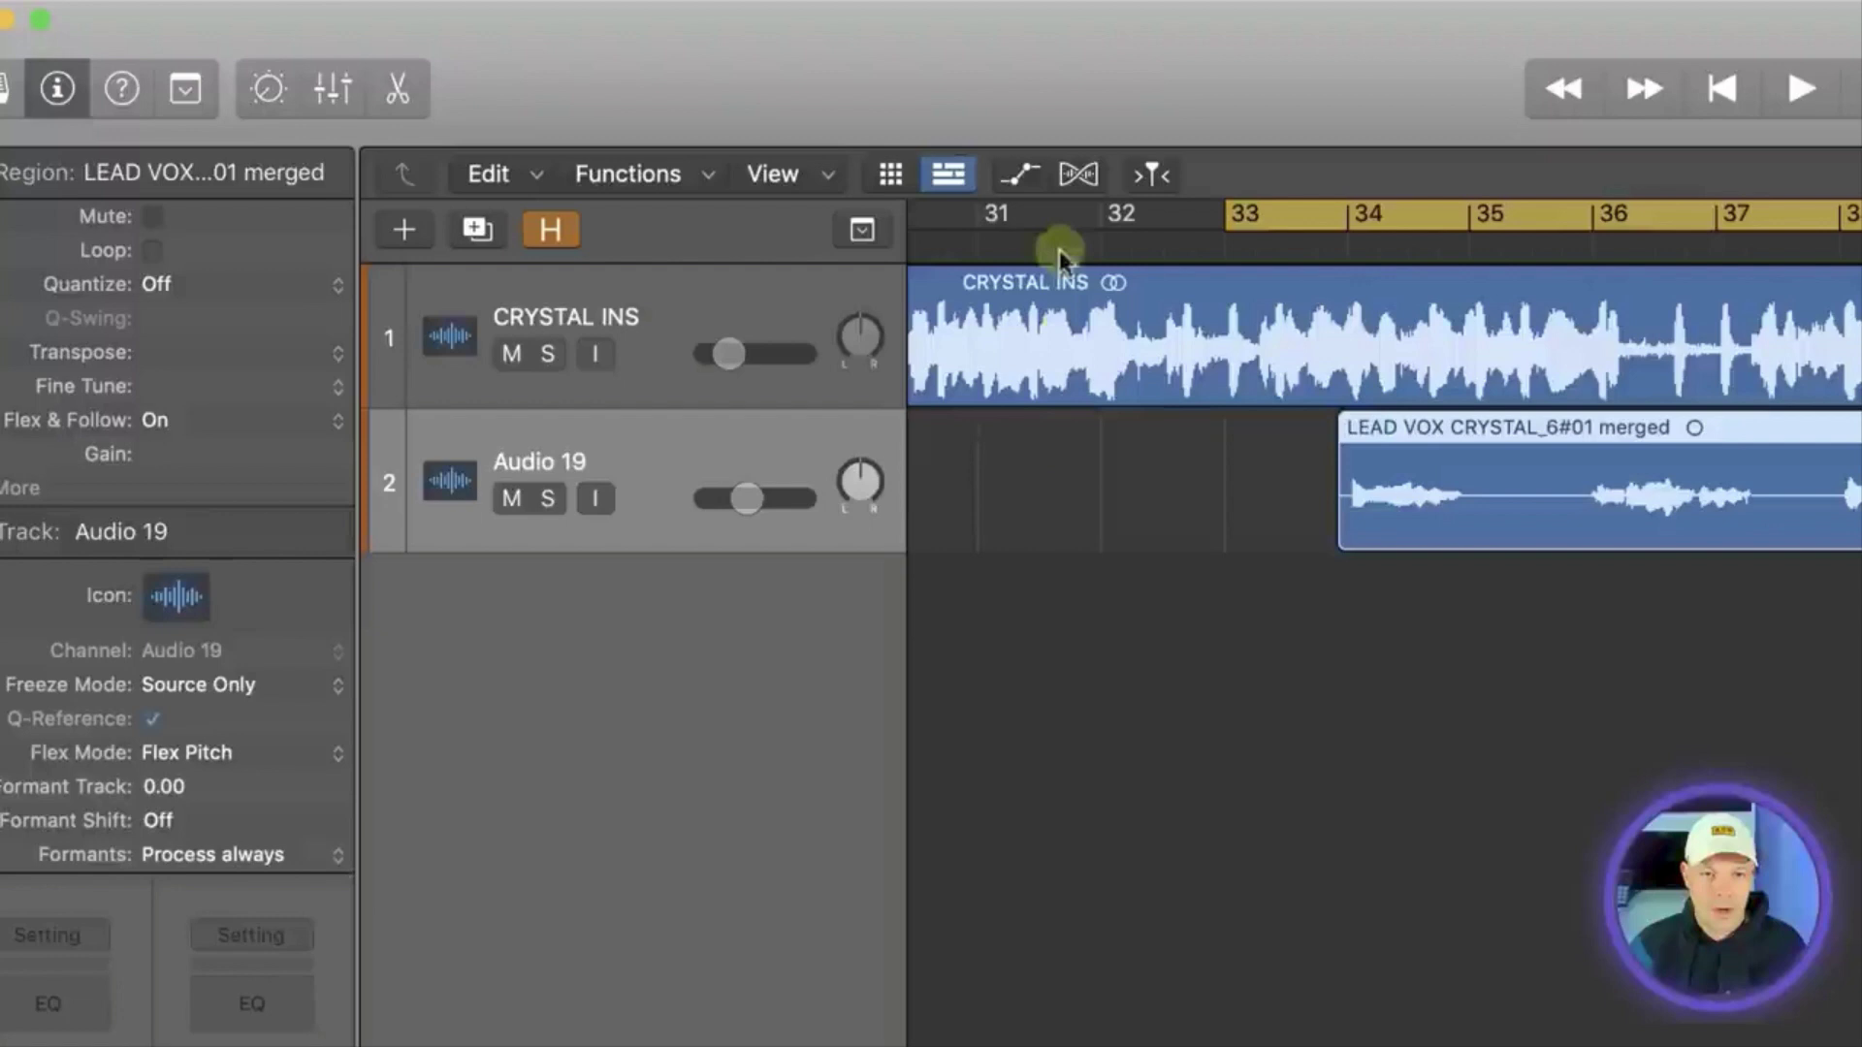
left_click(1077, 178)
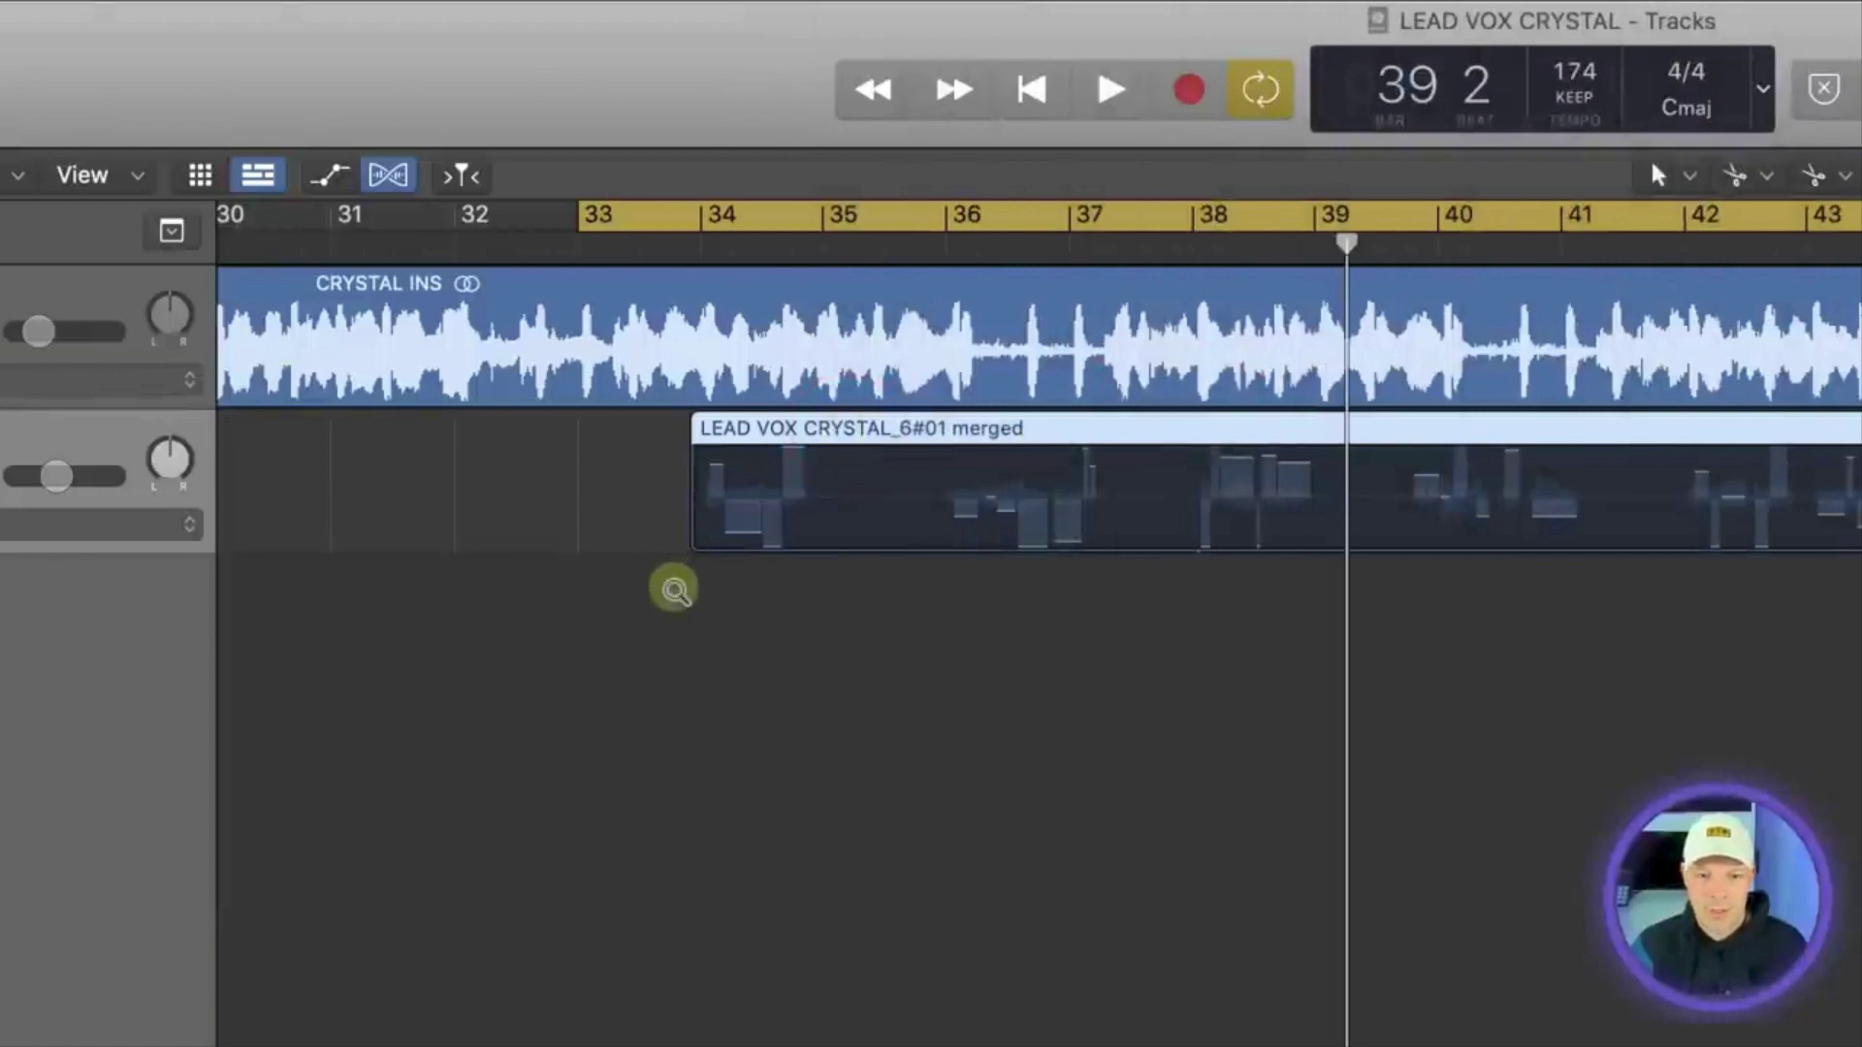
left_click_drag(676, 591, 873, 349)
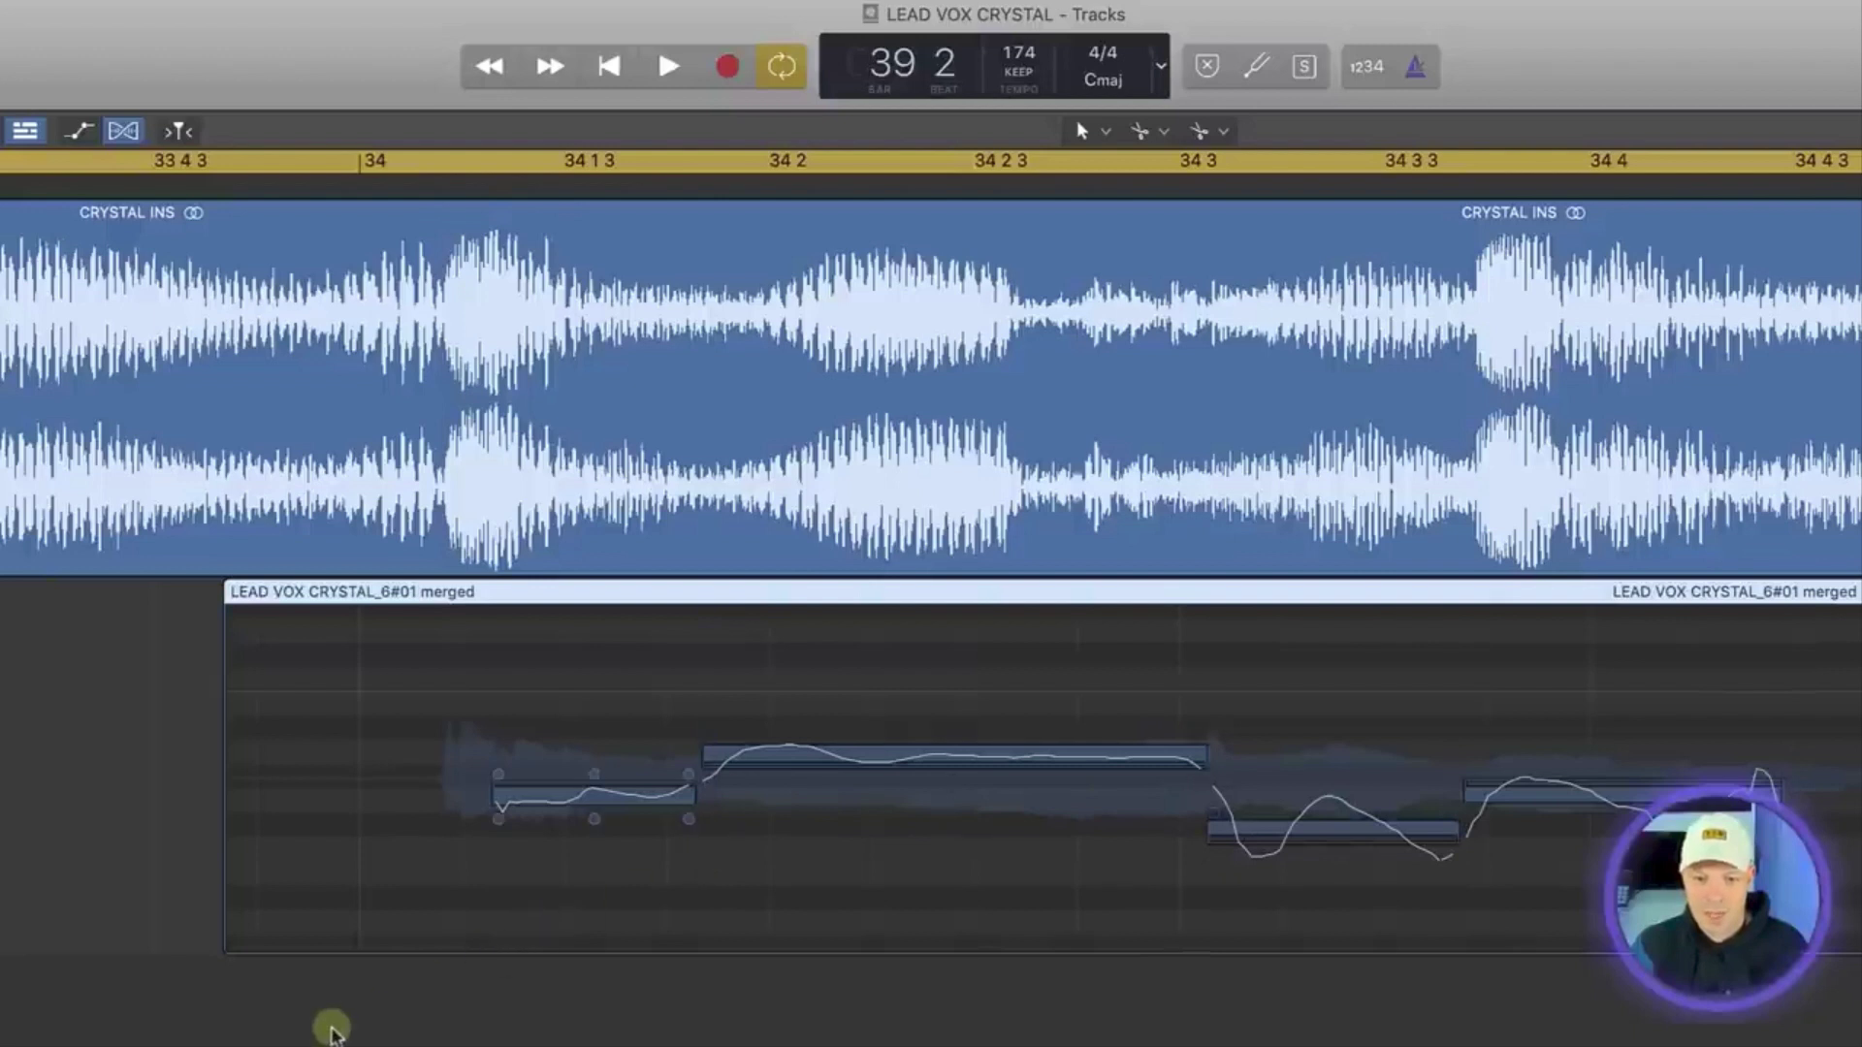
left_click(332, 1028, "ctrl+alt")
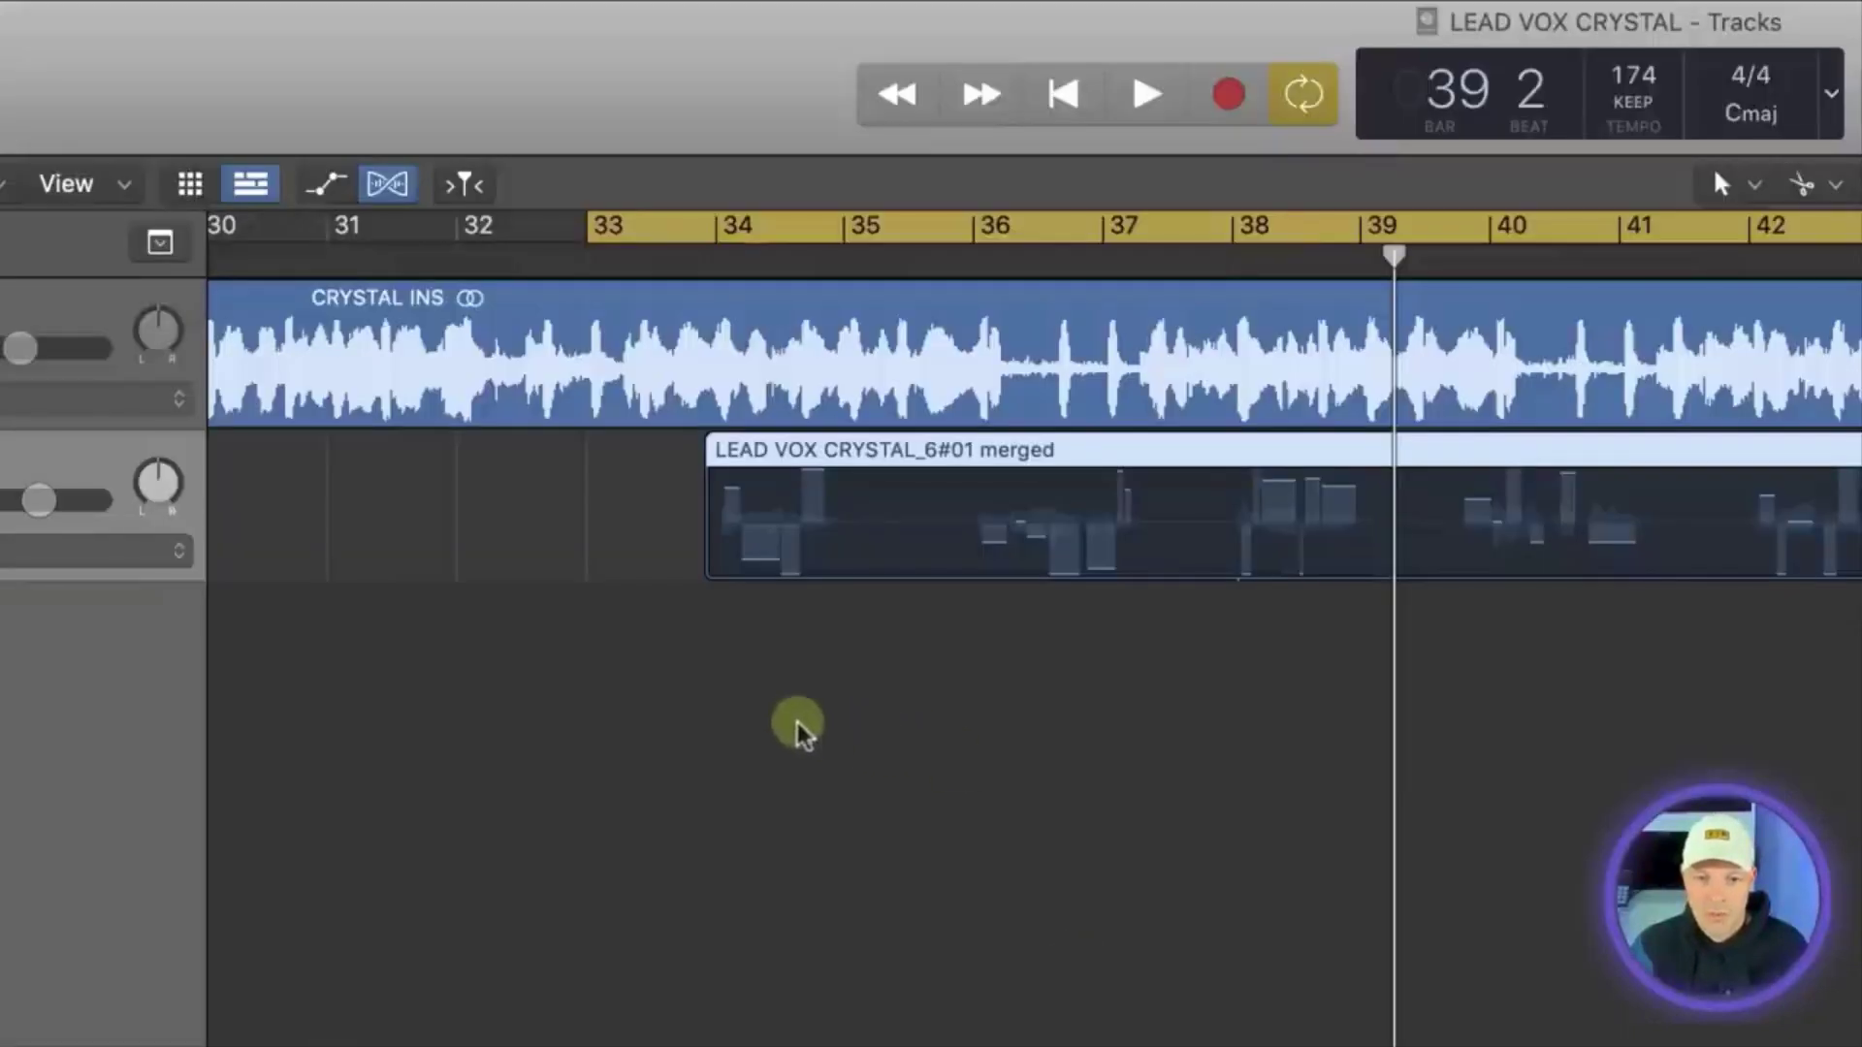
Step: Open the LEAD VOX region in the Audio Track Editor with Flex Pitch view turned on
left_click(667, 463)
left_click(824, 454)
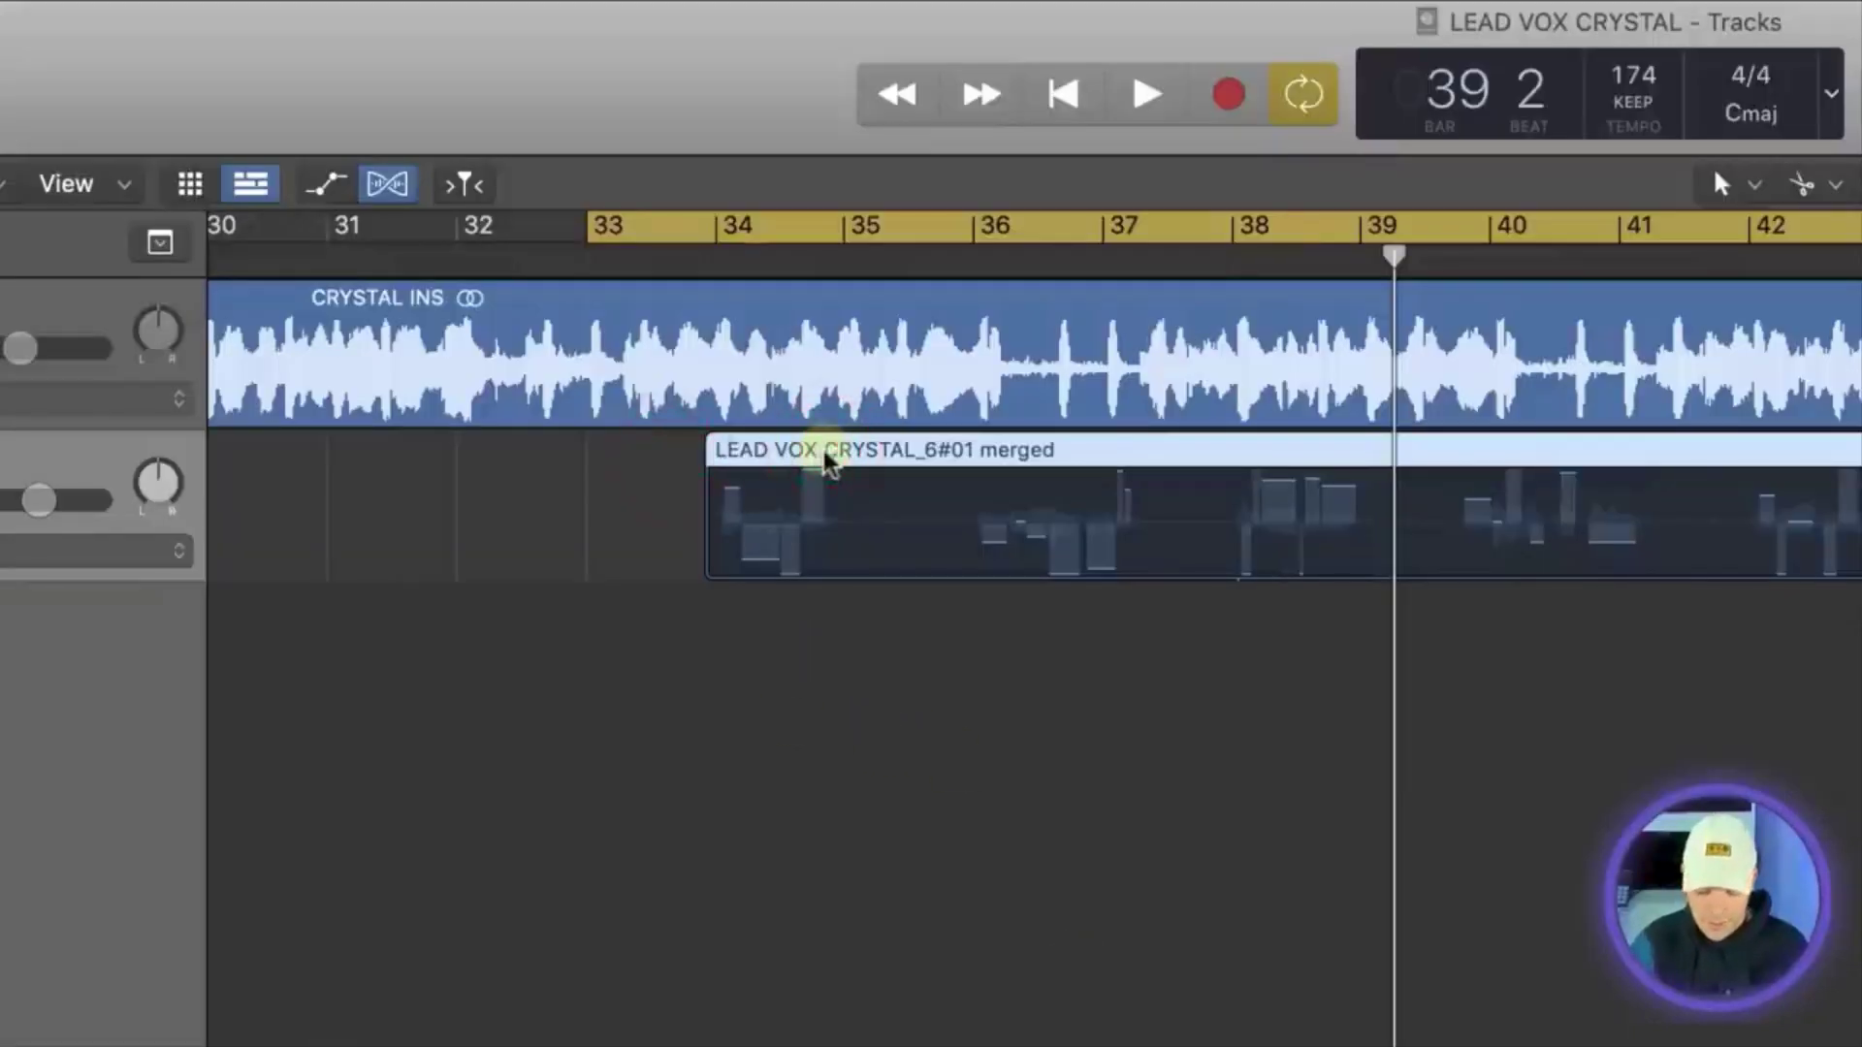
double_click(824, 453)
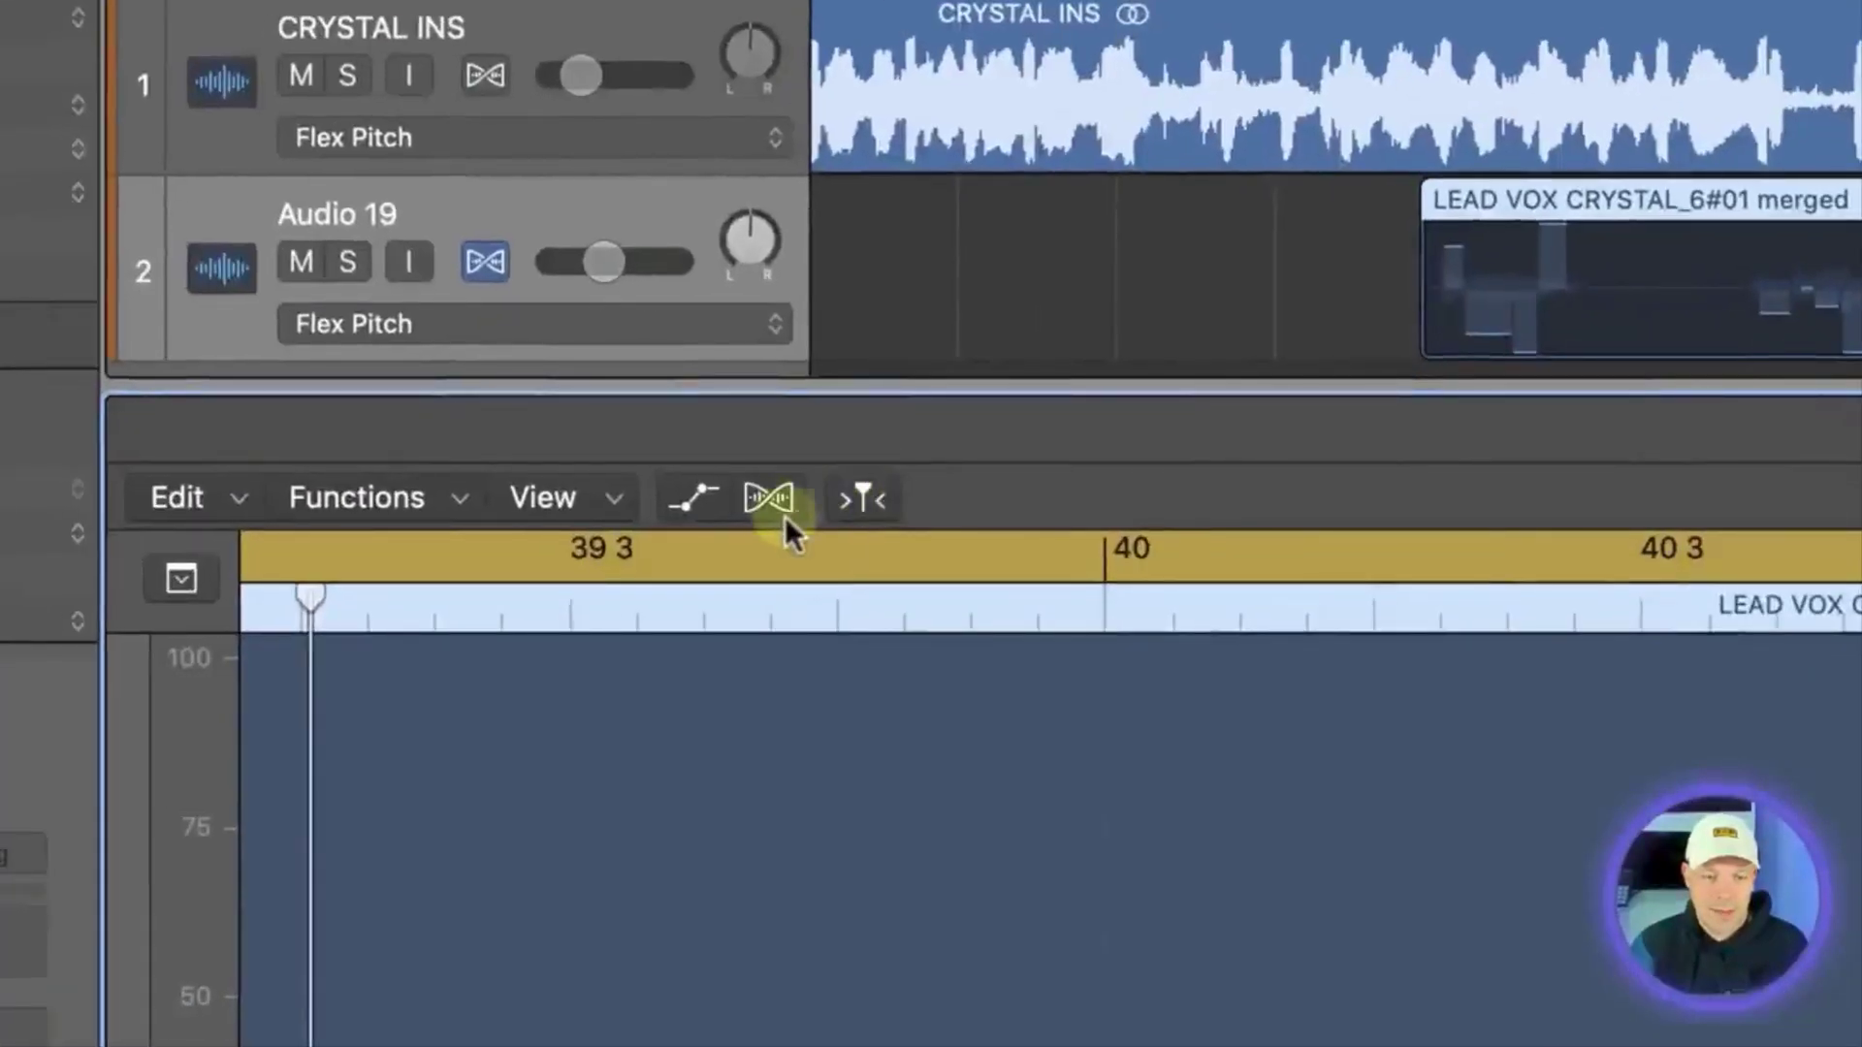
left_click(766, 499)
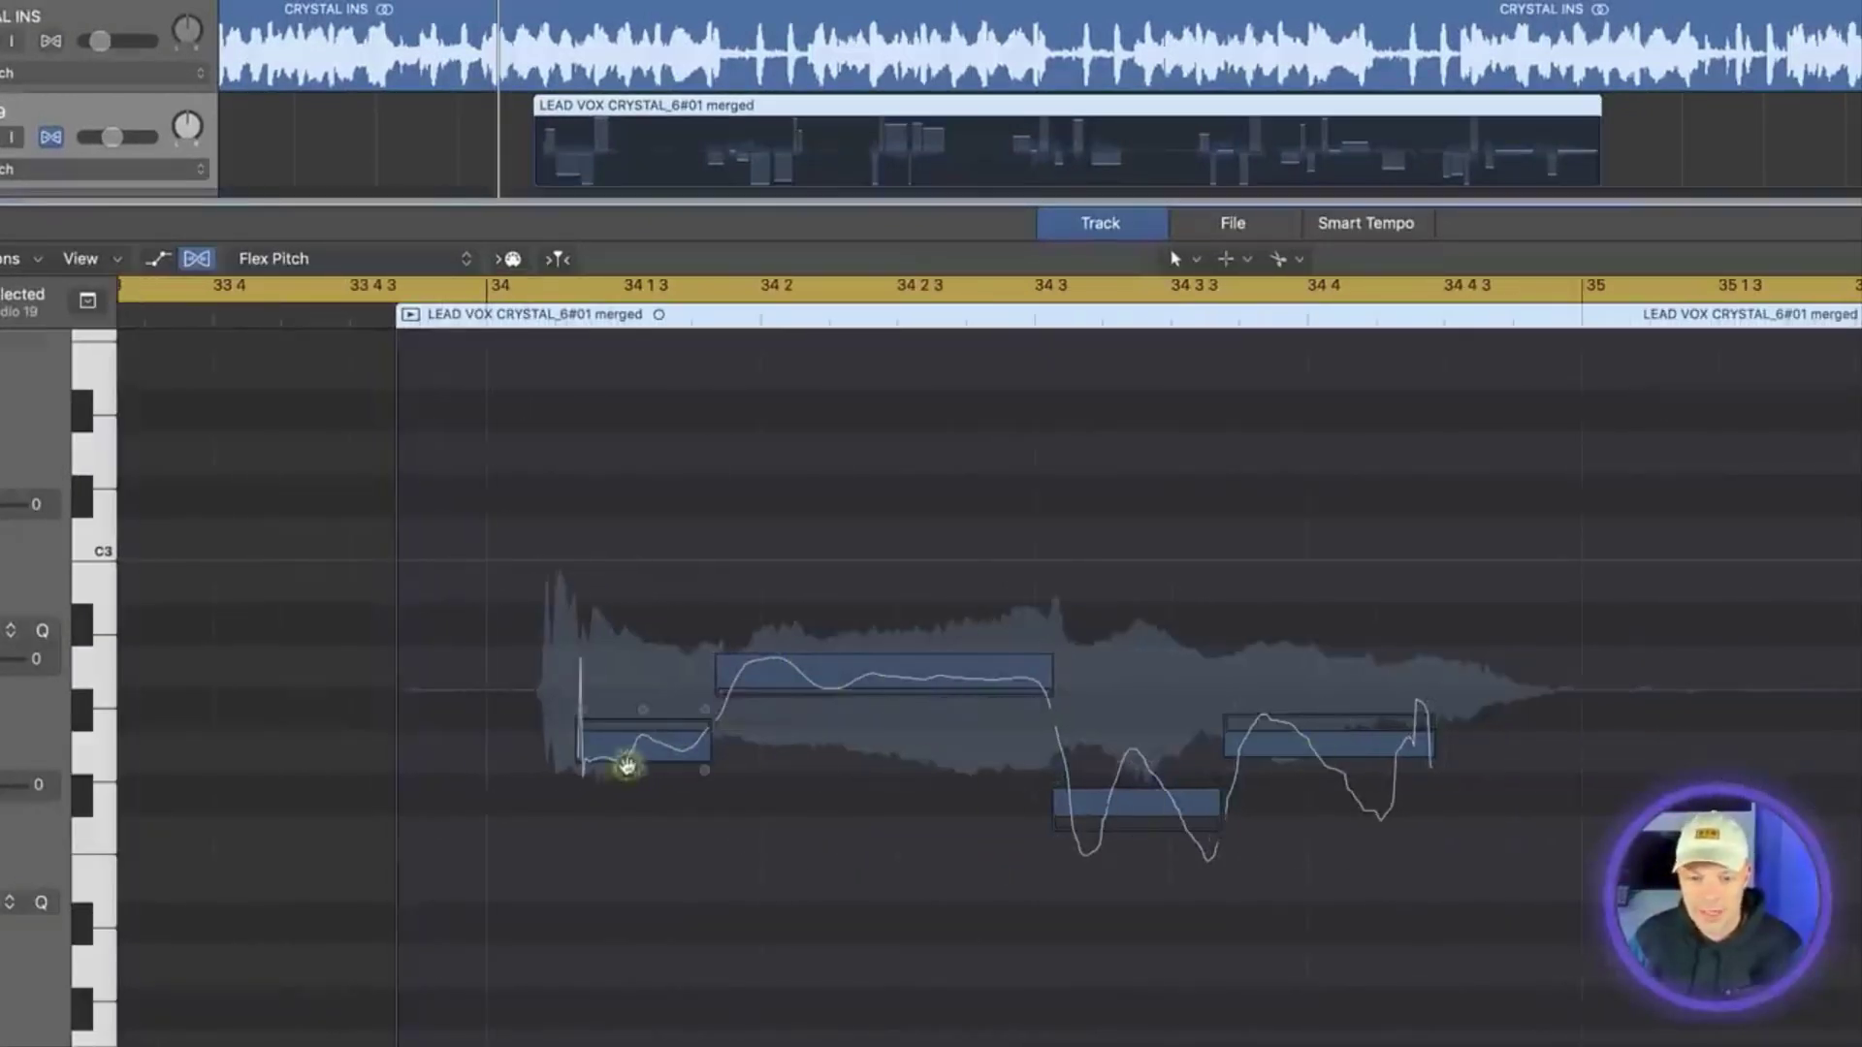
Step: Select each note of the bar-34 phrase in turn, ending on the long note at 34 2
left_click(626, 745)
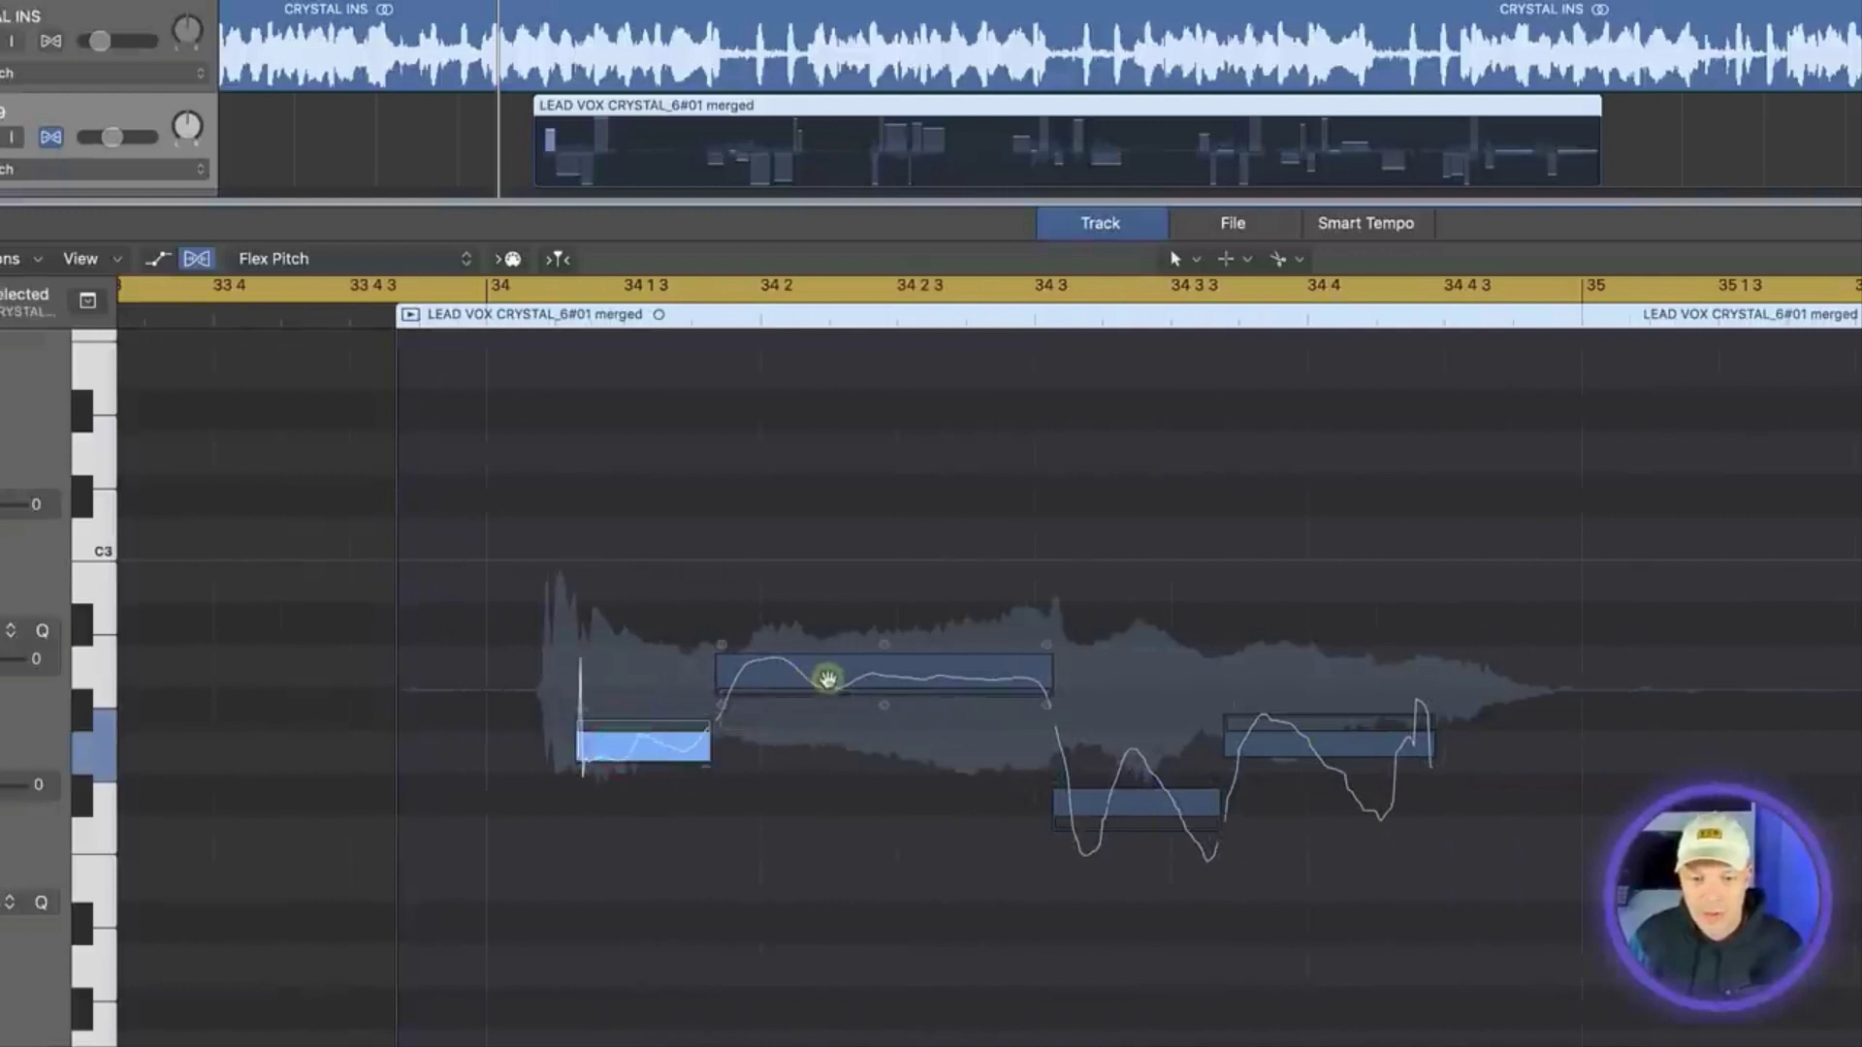
left_click(827, 673)
left_click(1147, 795)
left_click(1308, 754)
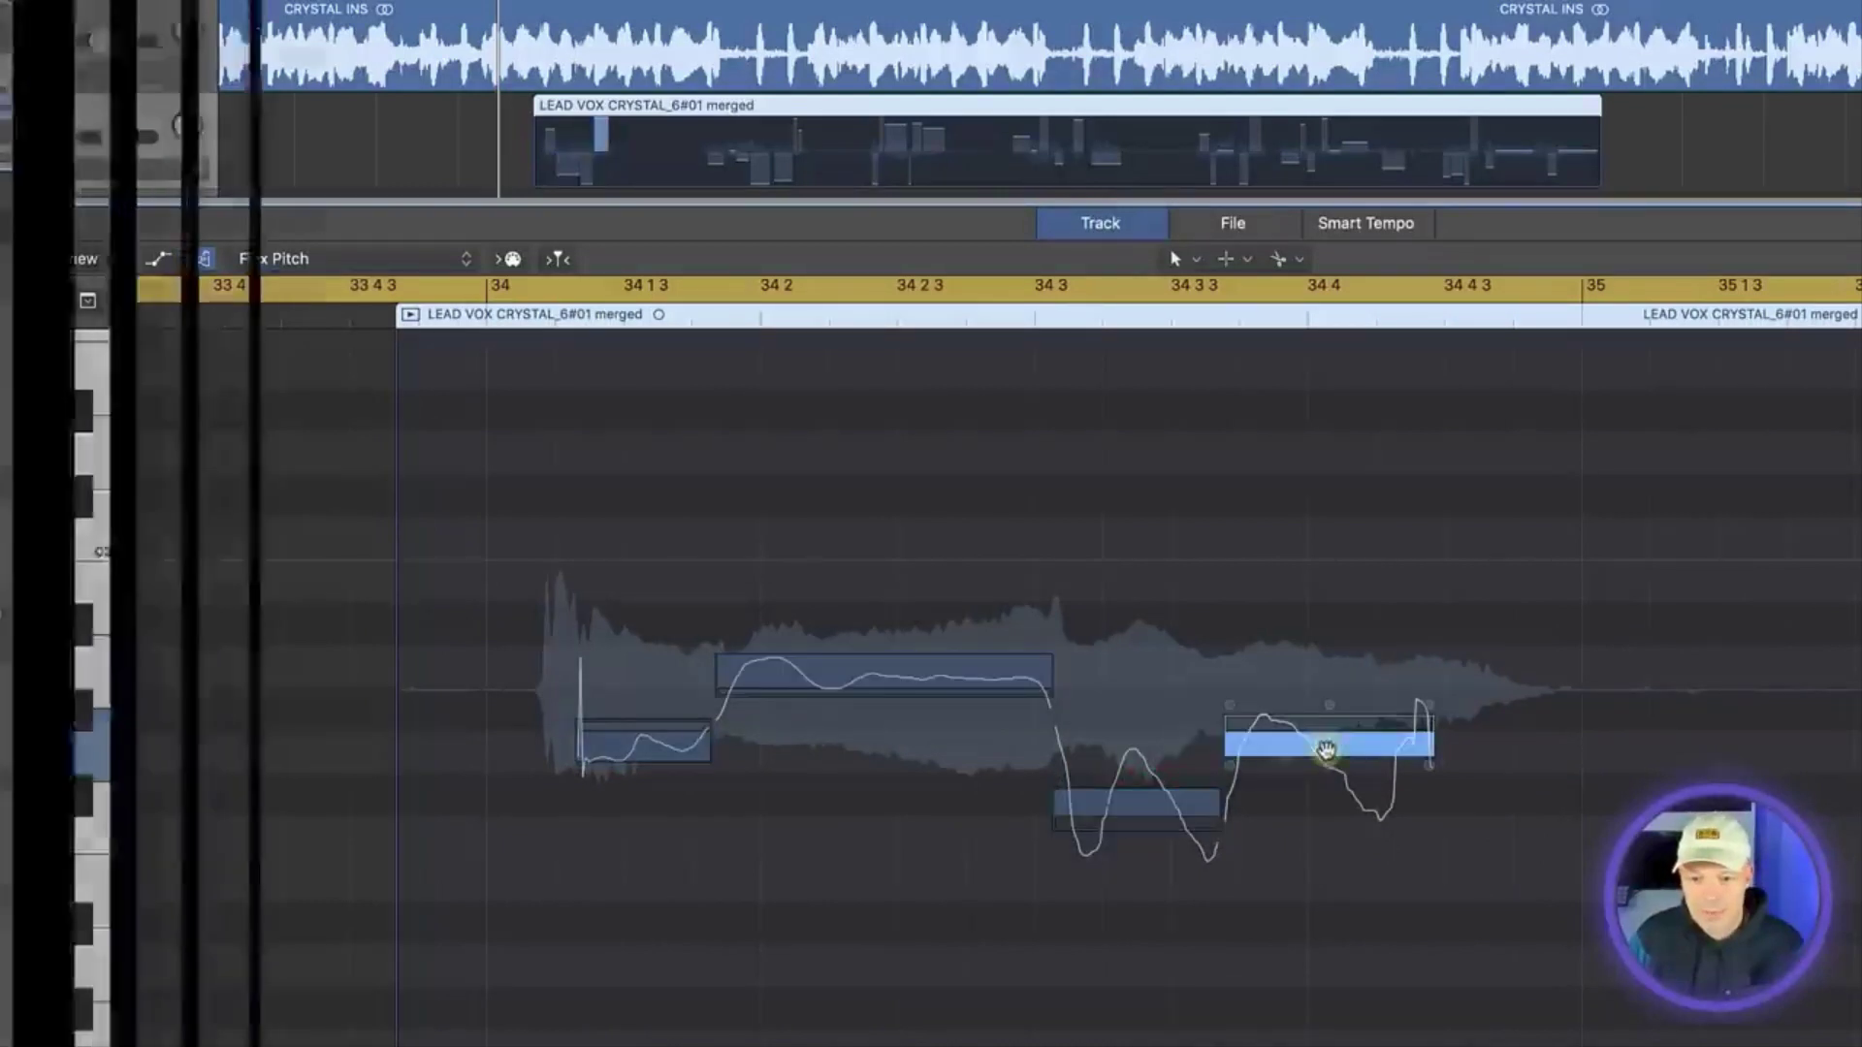
left_click(846, 674)
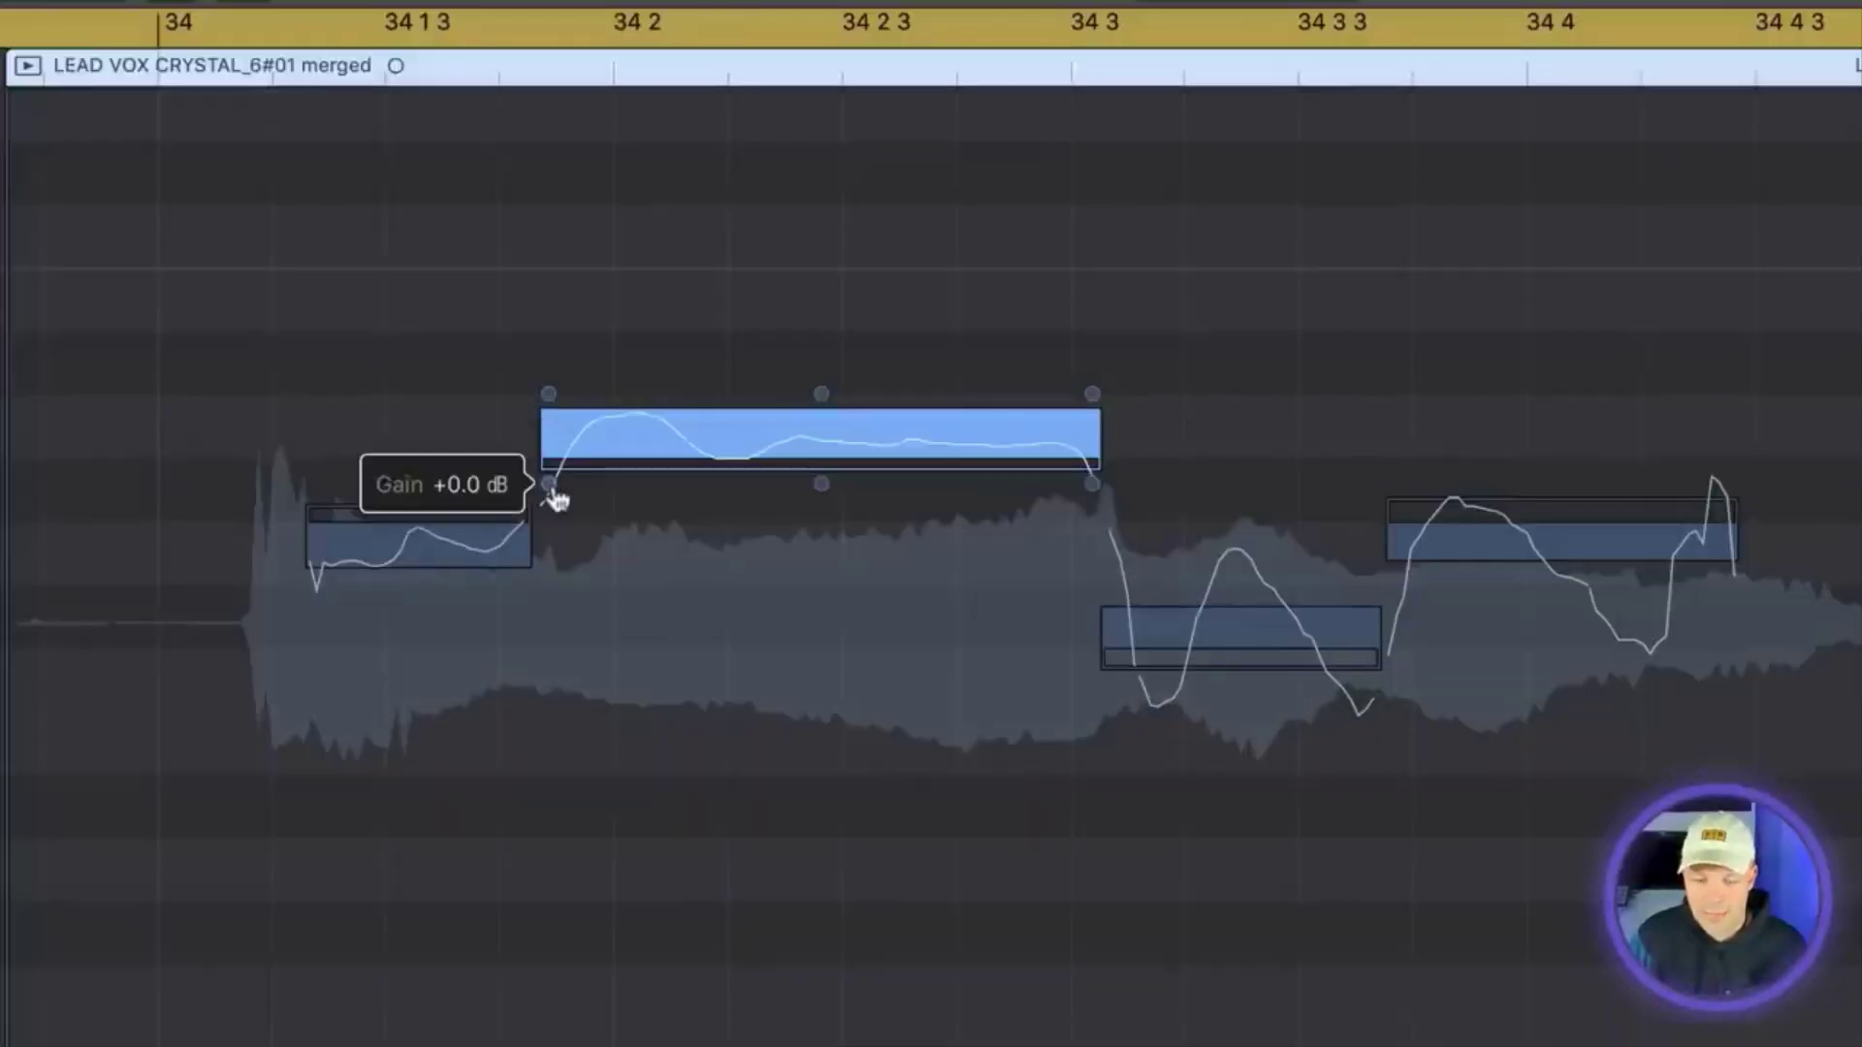
Step: Lower the 34 2 note's gain to about -2.2 dB, then return it to roughly 0 dB
mouse_move(556, 497)
left_mouse_down()
mouse_move(545, 553)
mouse_move(552, 416)
mouse_move(551, 482)
left_mouse_up()
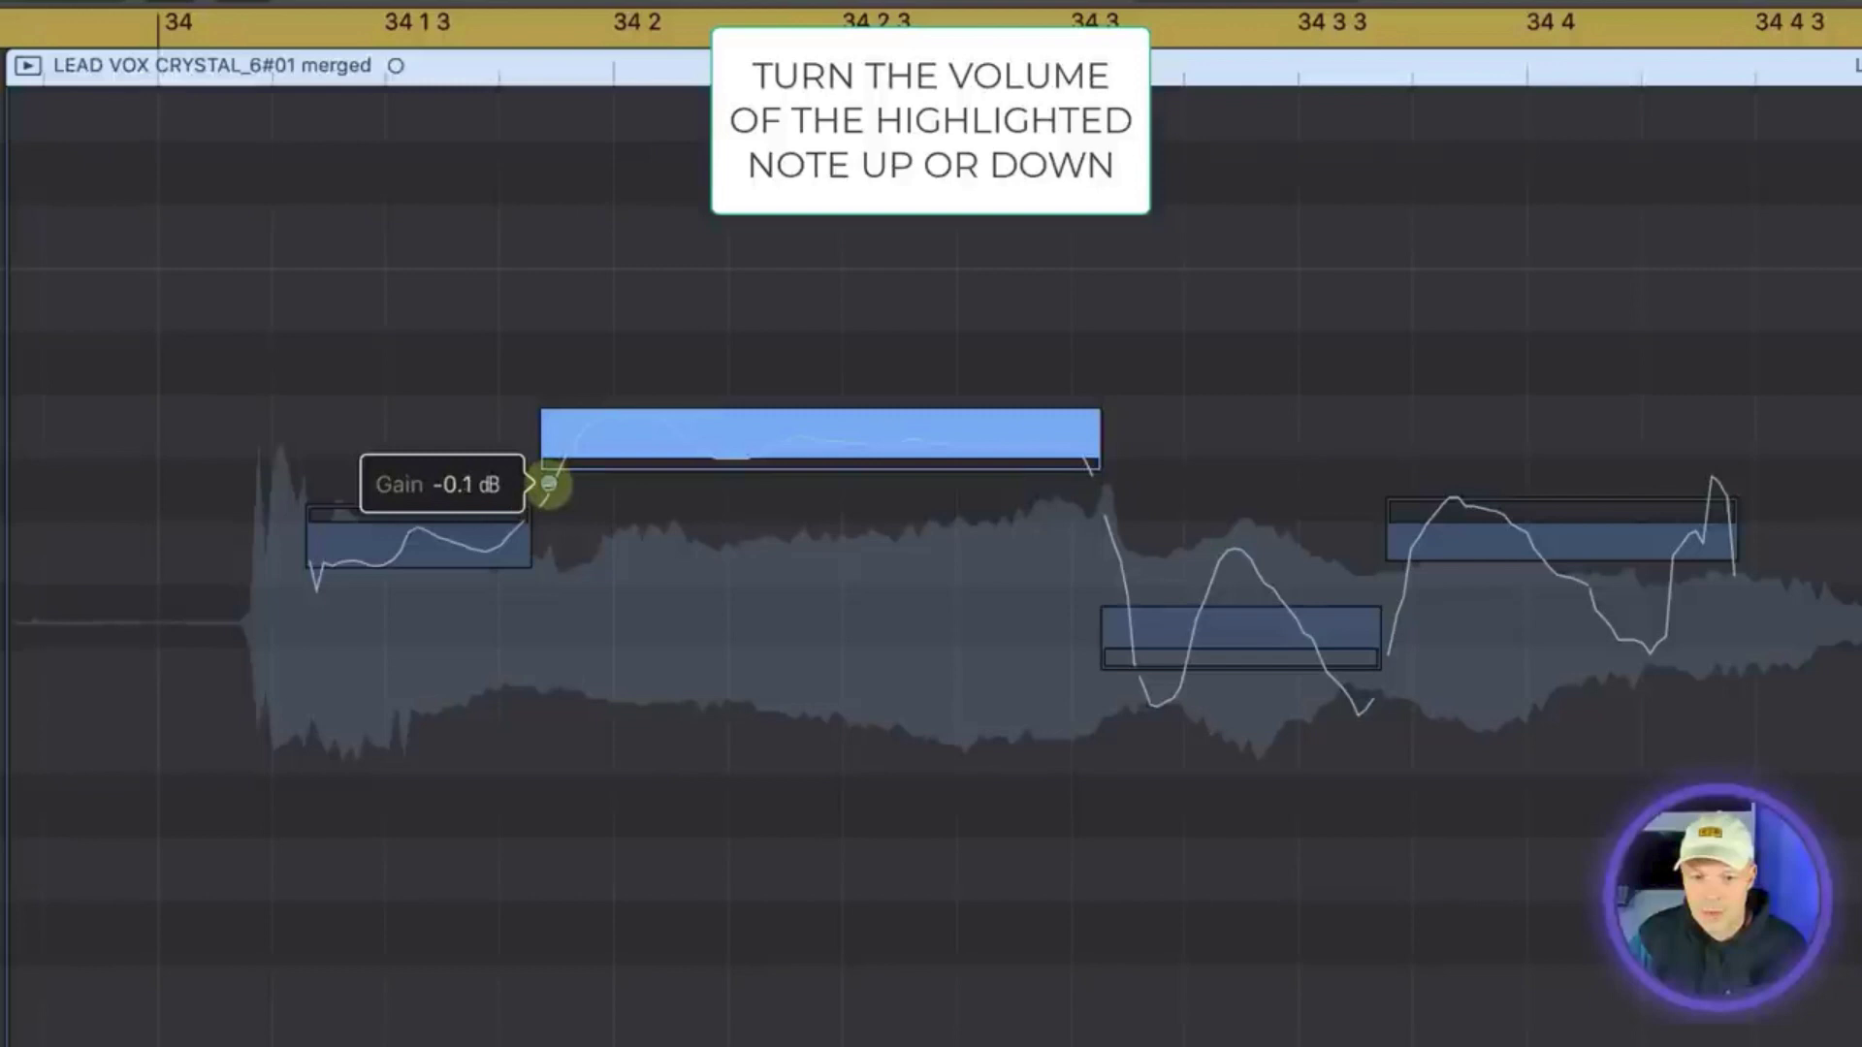
left_click_drag(553, 494, 552, 492)
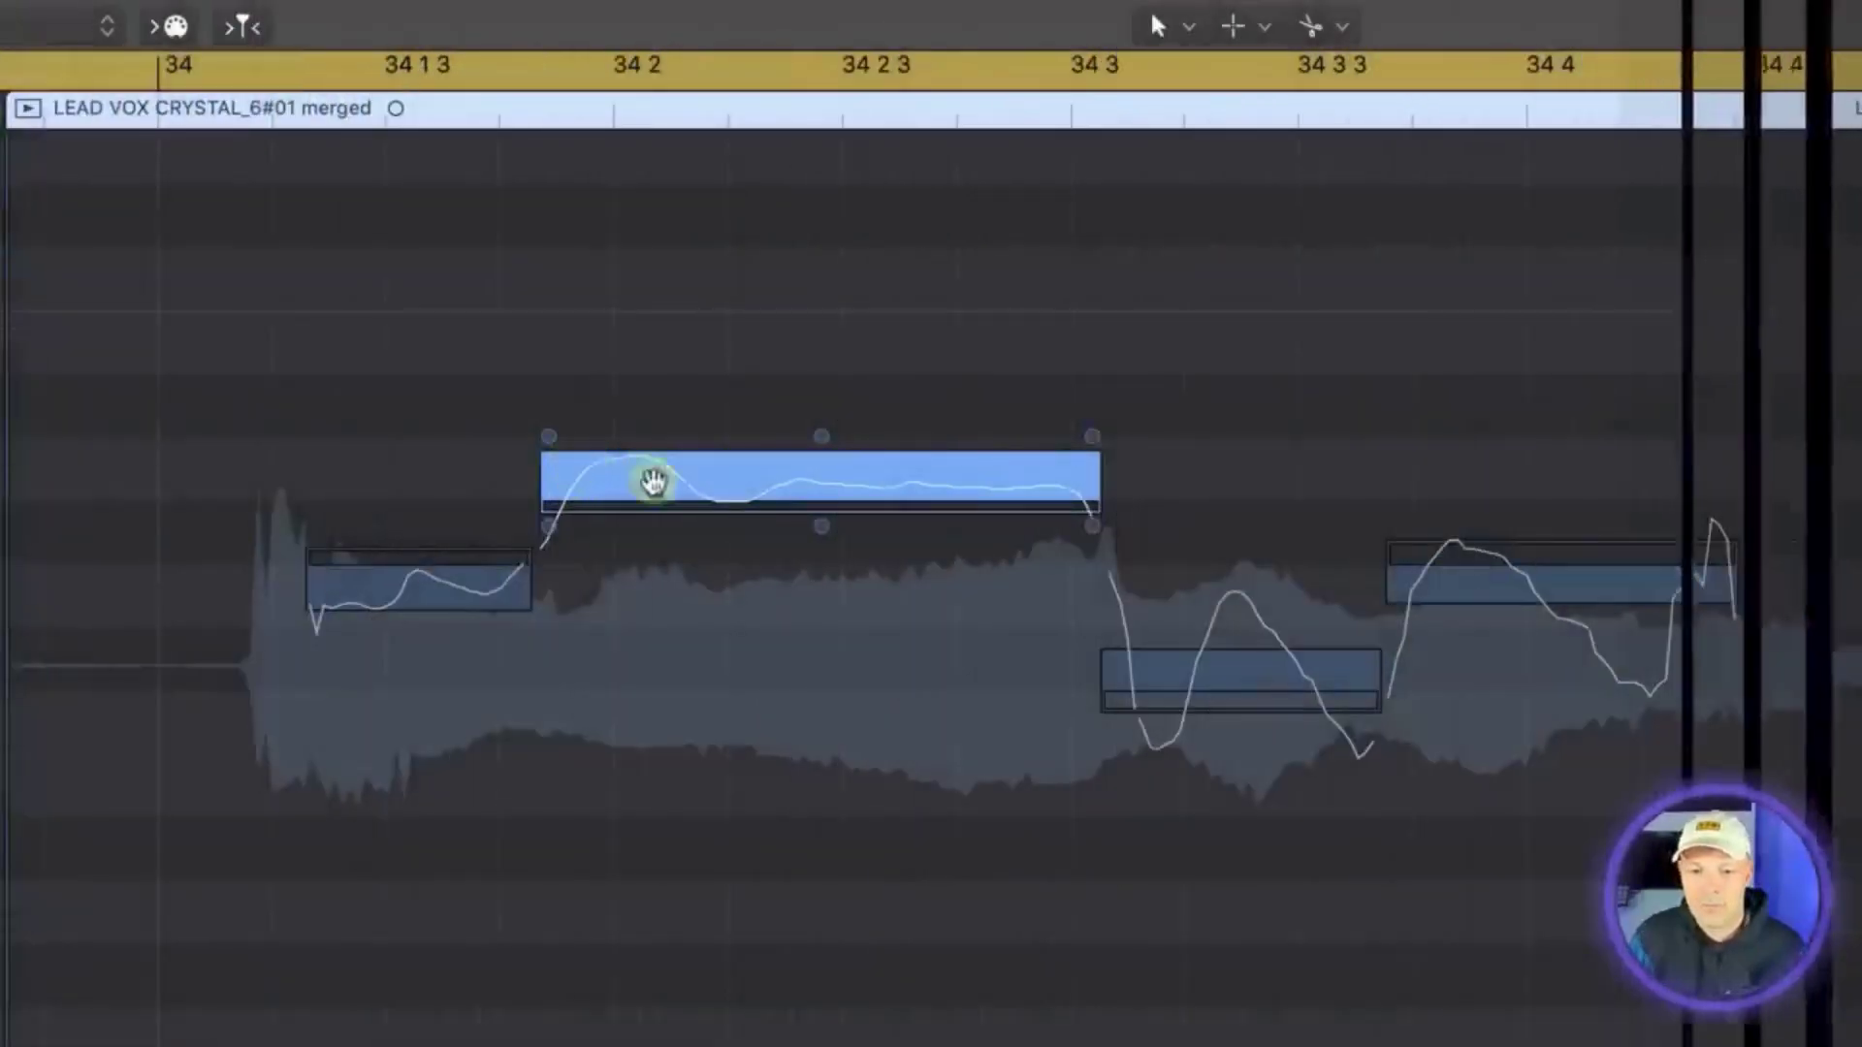
Step: Raise the fine pitch of the 34 2 note from -23 to -8
mouse_move(831, 438)
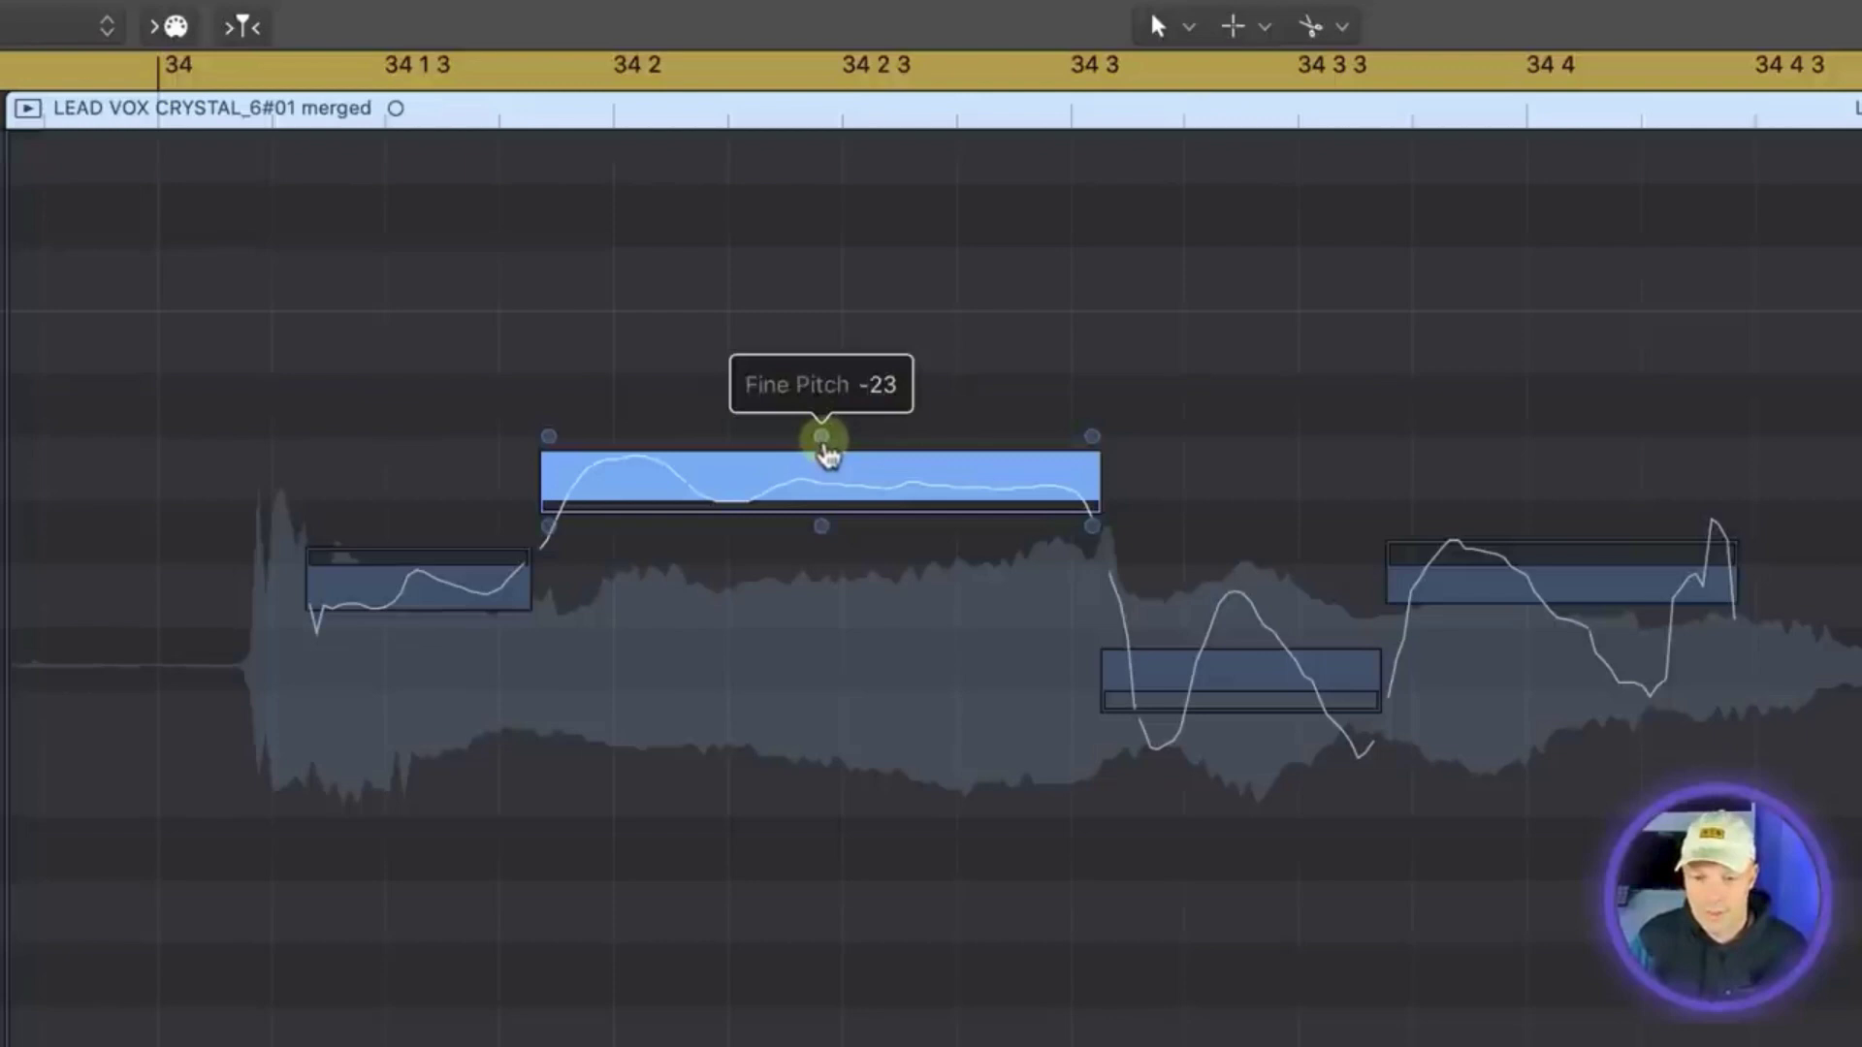
left_click_drag(822, 439, 820, 175)
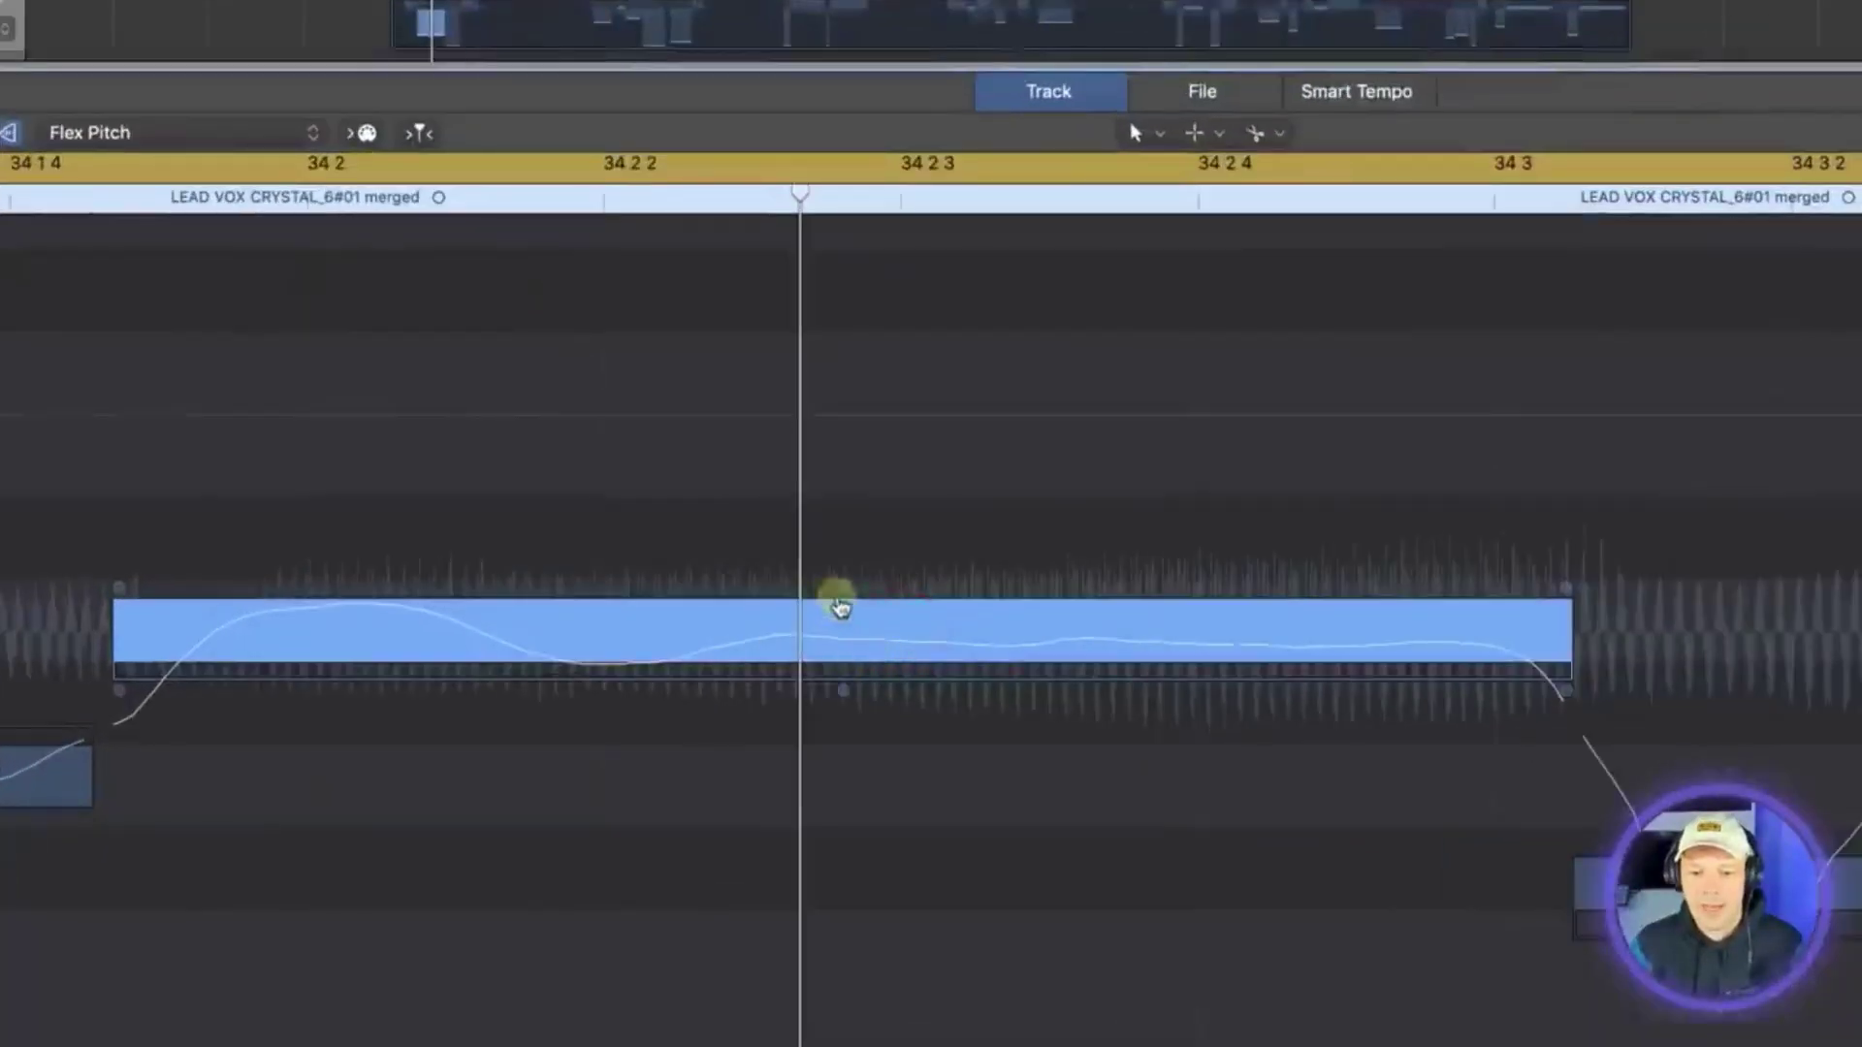
left_click_drag(840, 607, 838, 398)
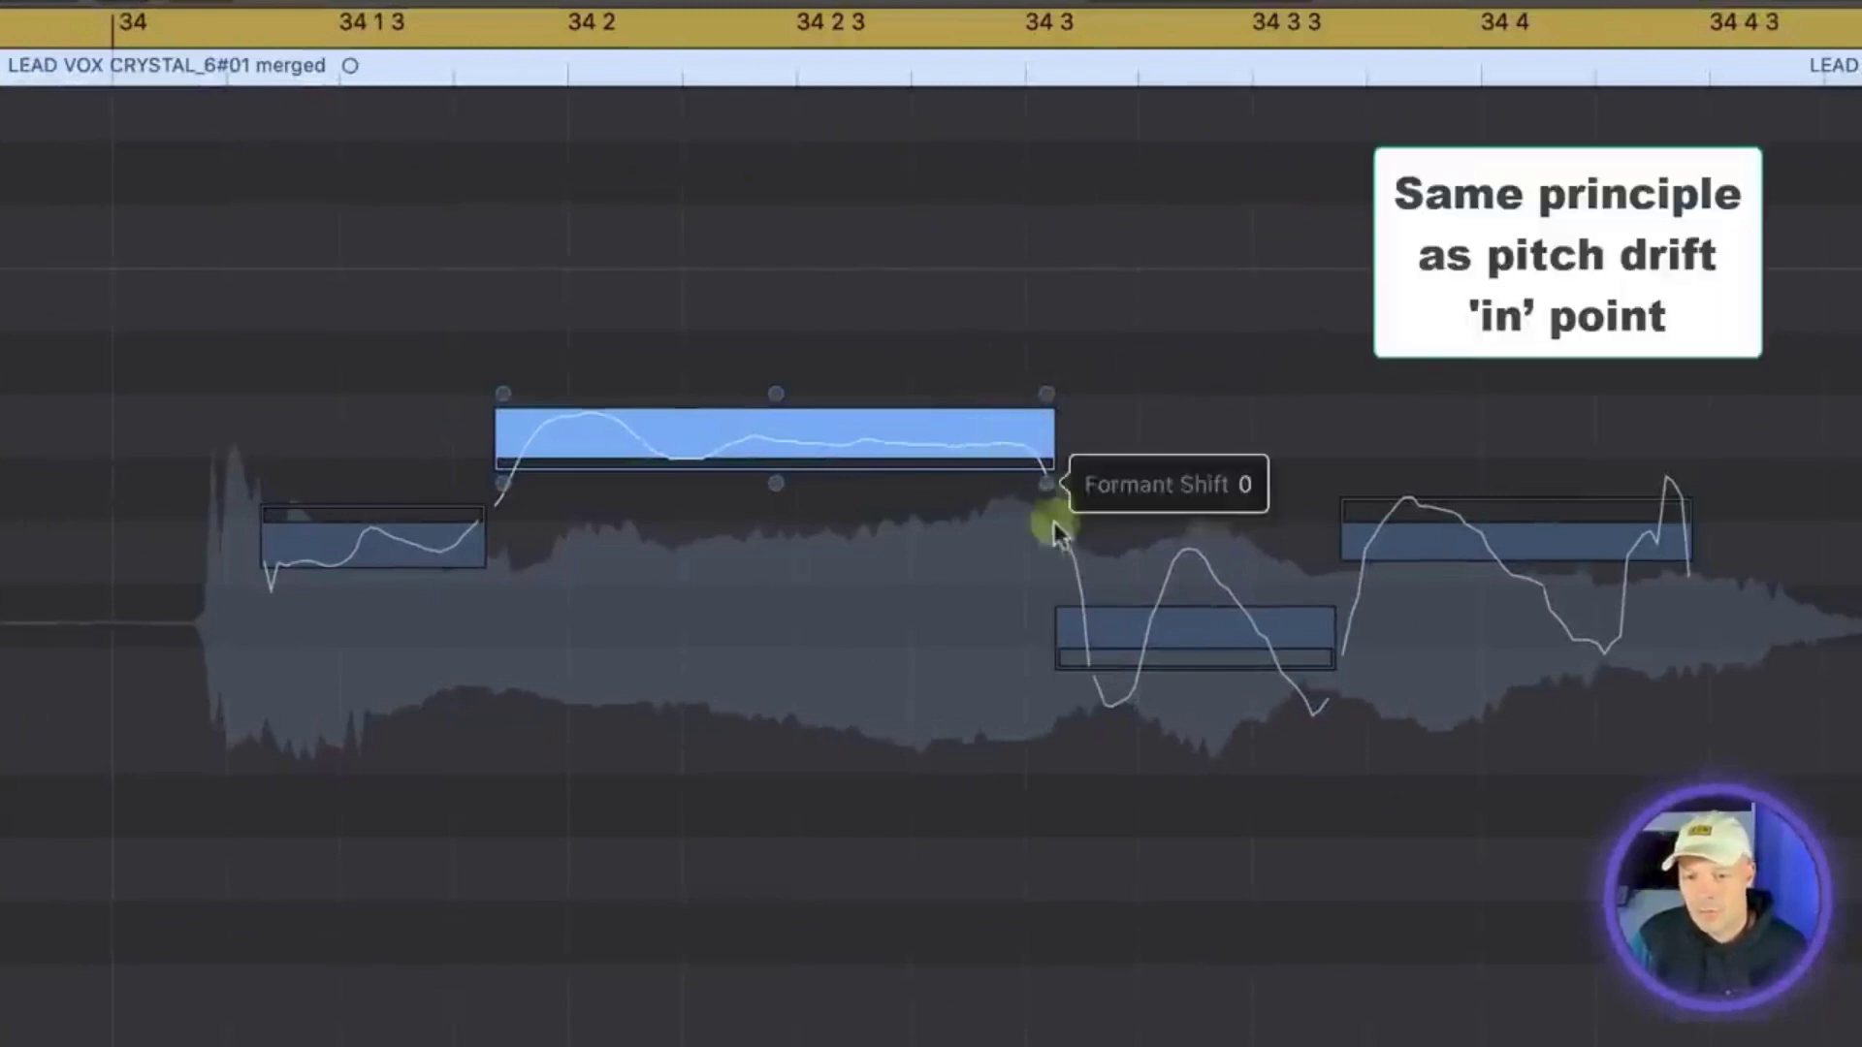
left_click_drag(1131, 623, 1148, 250)
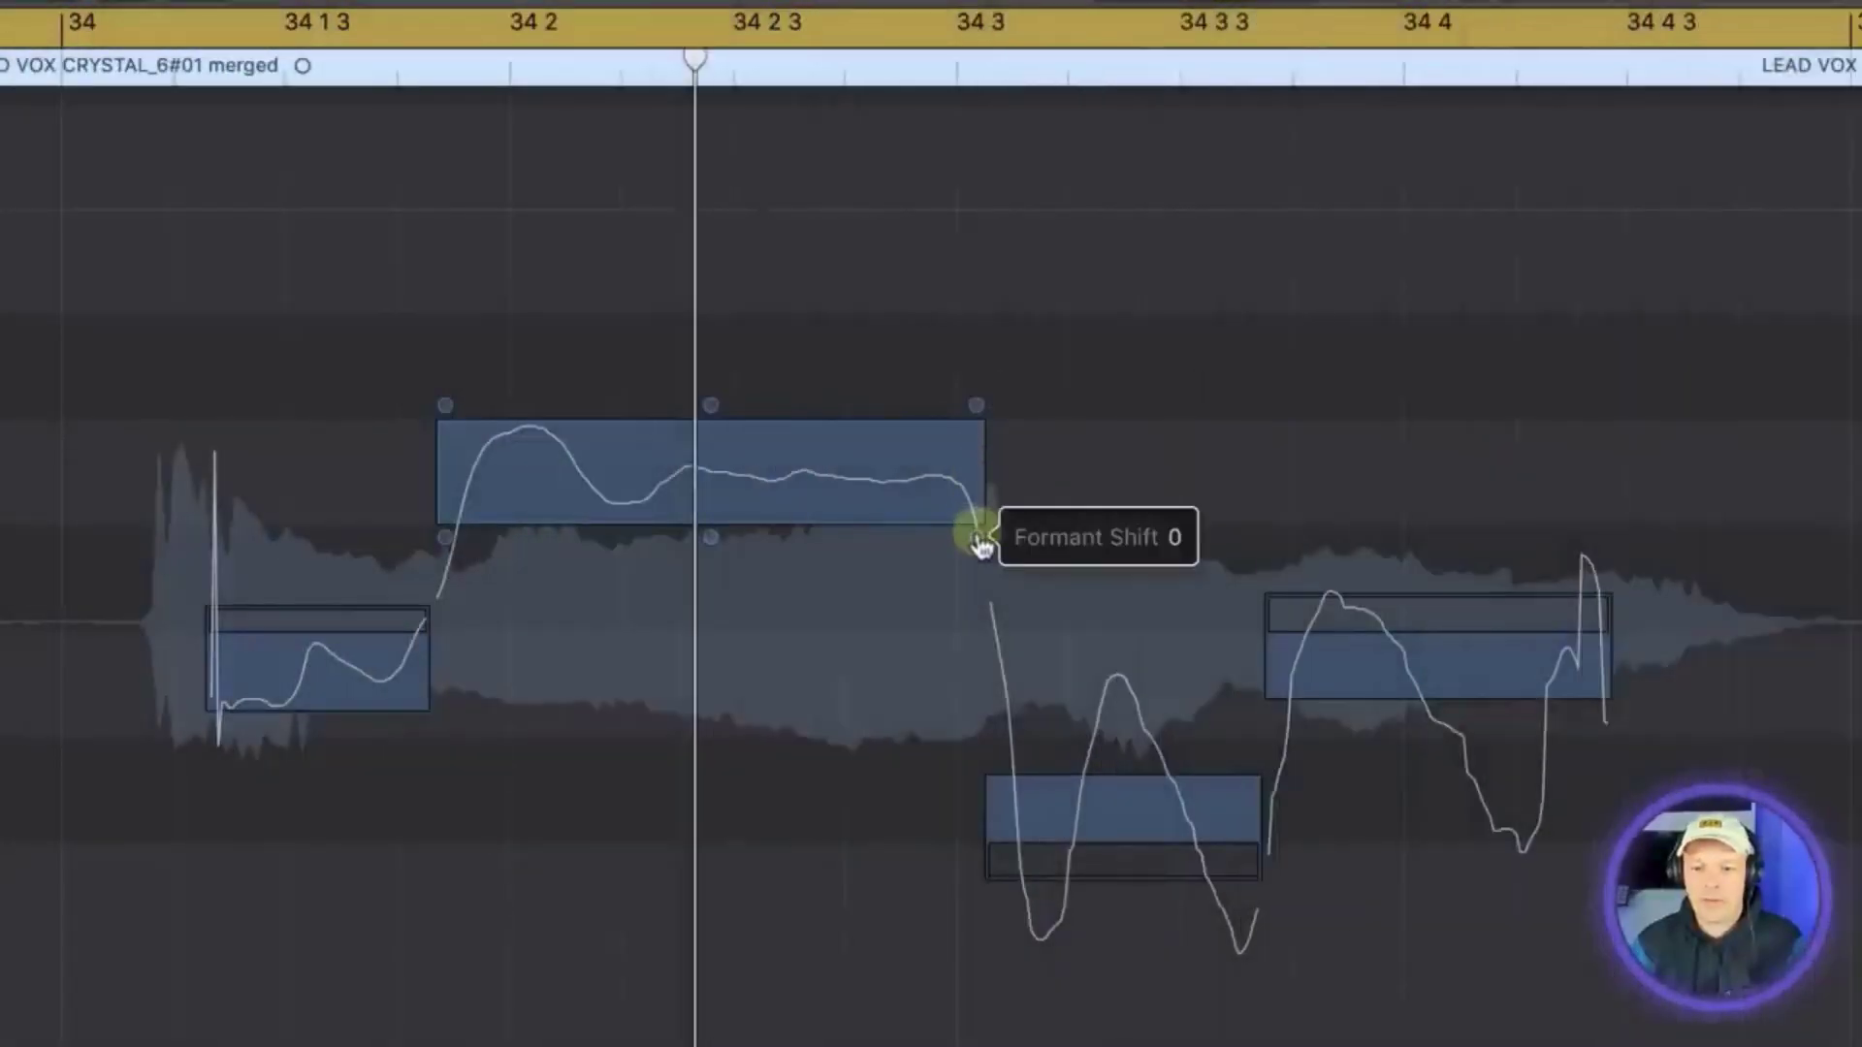
left_click(864, 490)
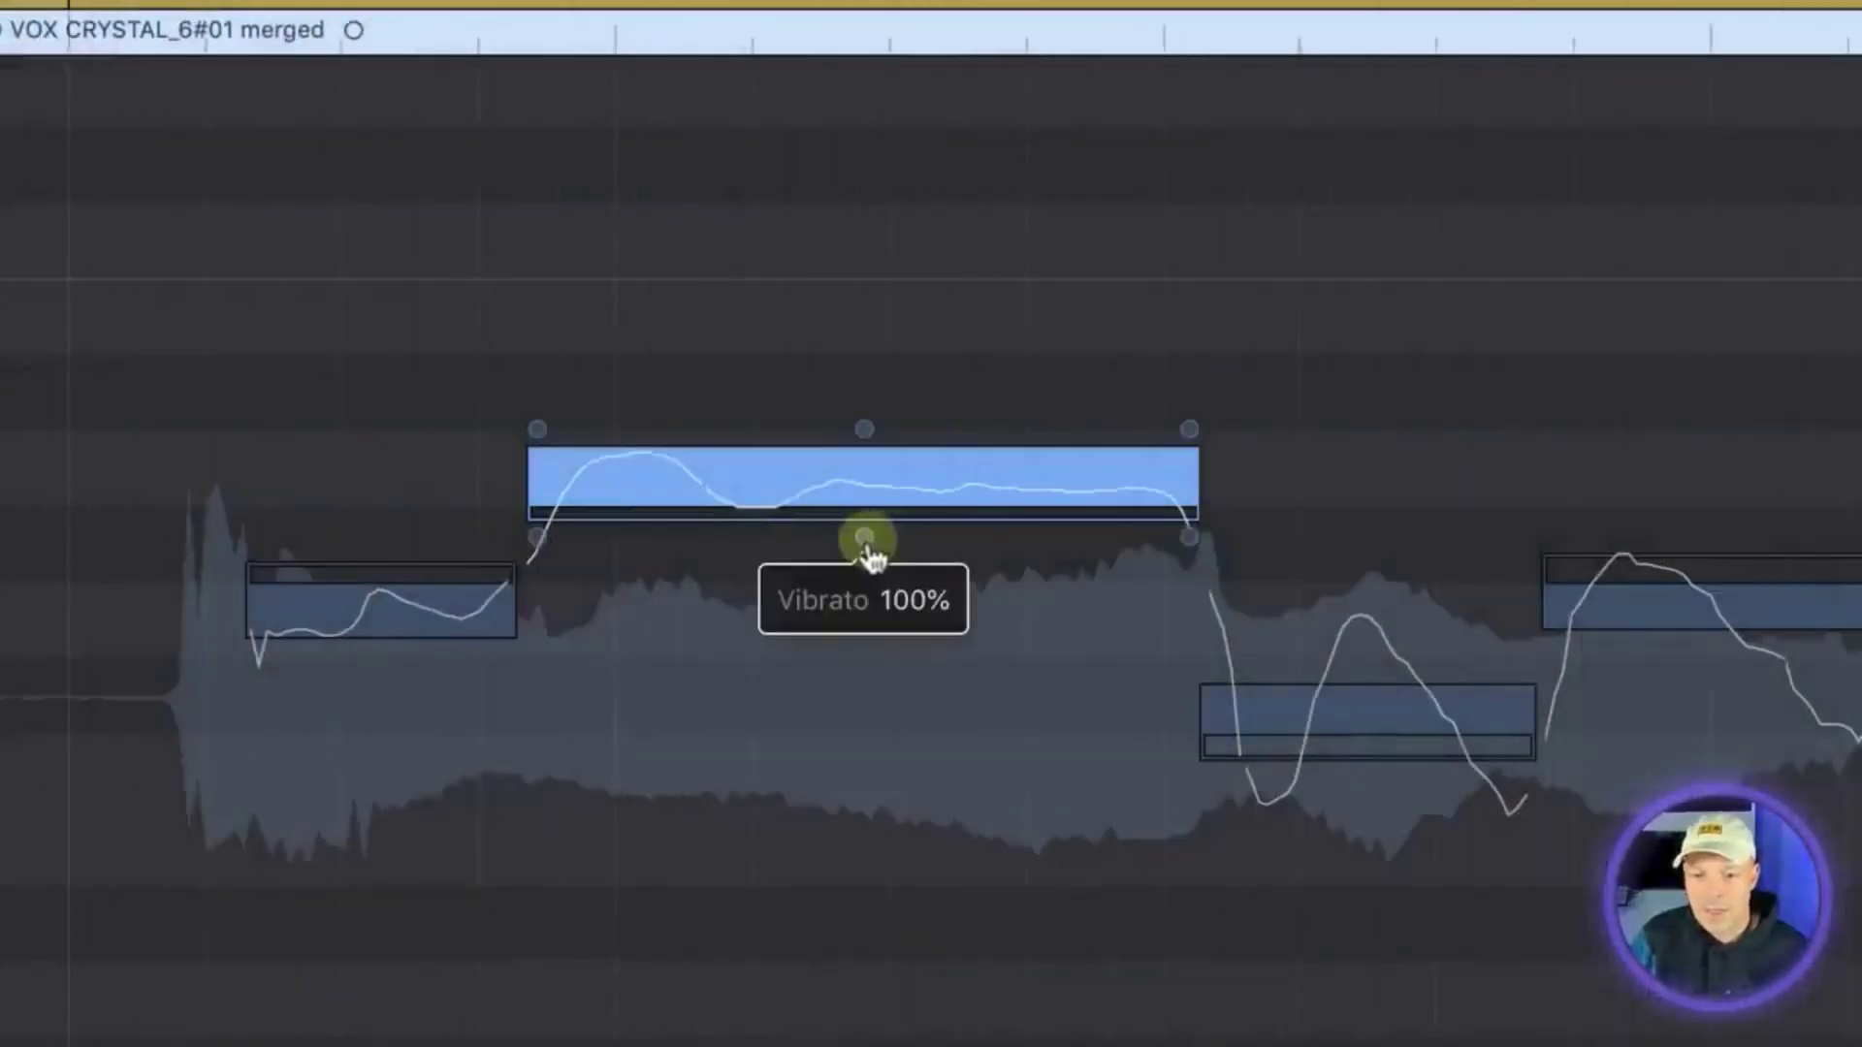
mouse_move(864, 541)
left_mouse_down()
mouse_move(864, 648)
mouse_move(864, 465)
mouse_move(864, 561)
left_mouse_up()
left_click(872, 574, "alt")
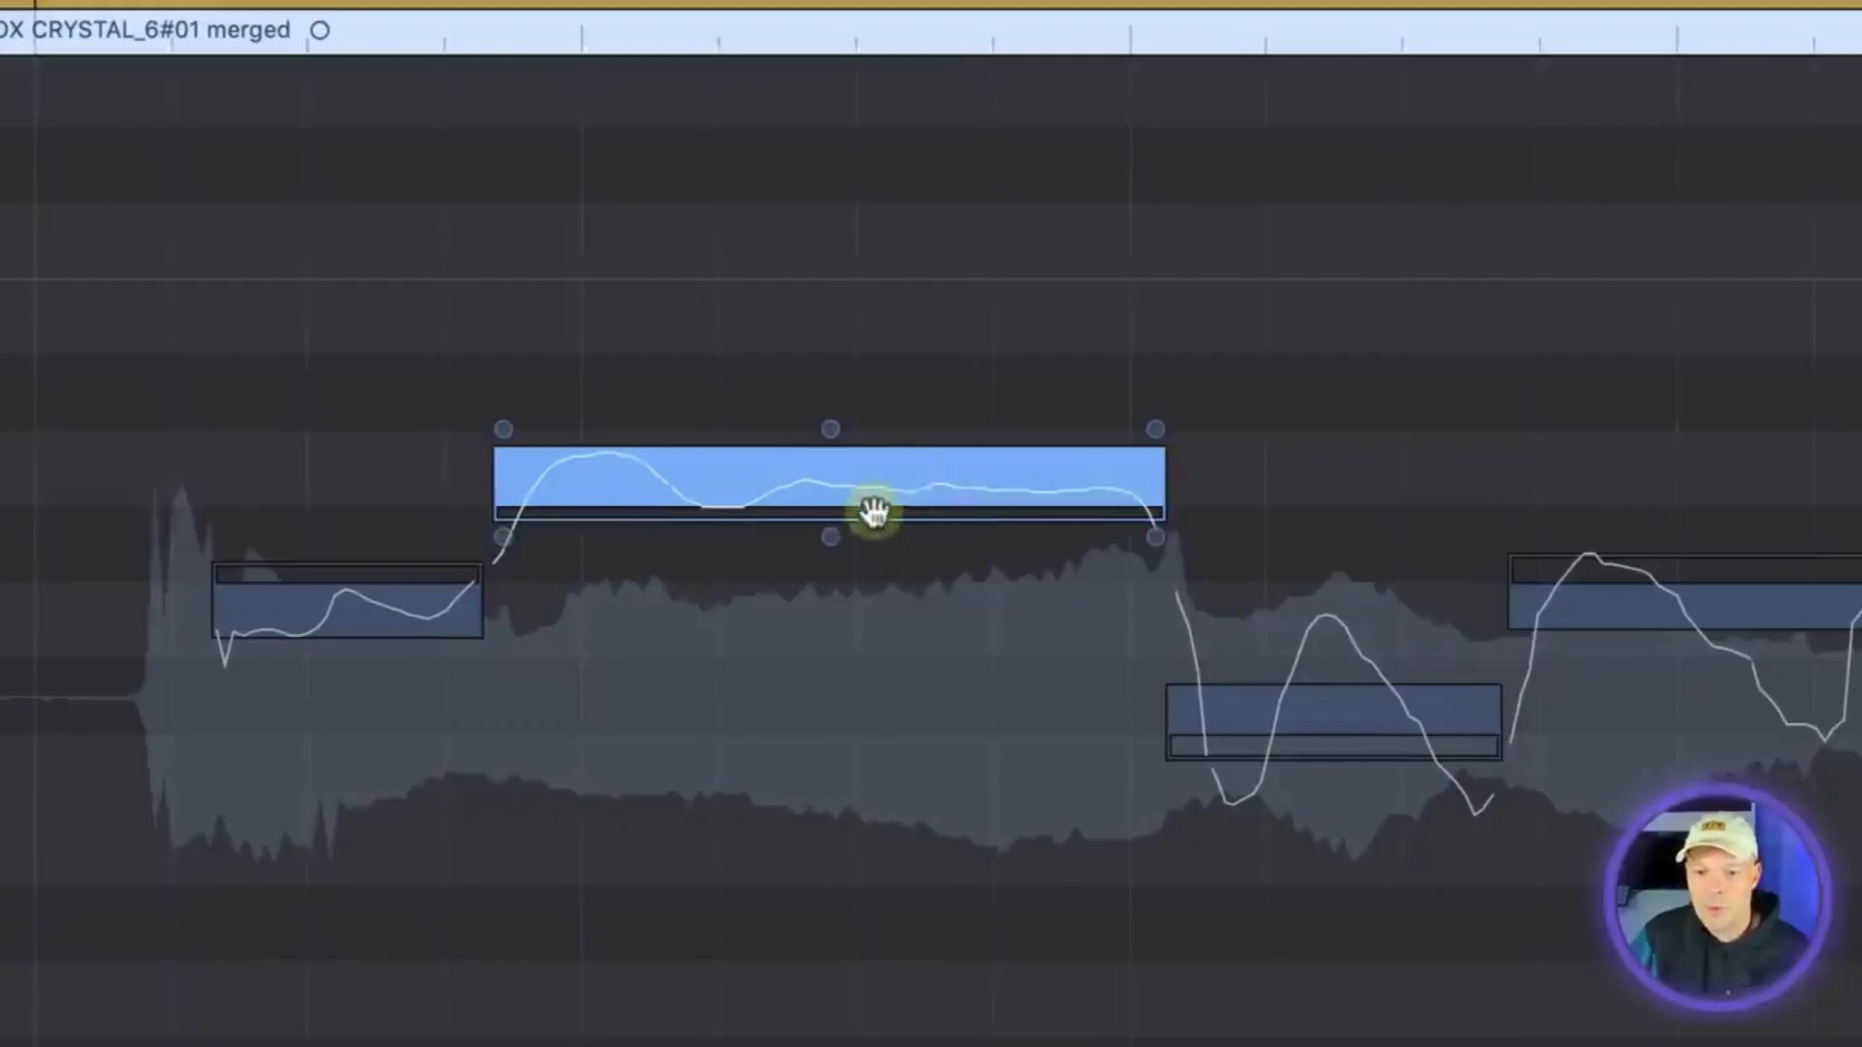
left_click(1637, 619, "alt")
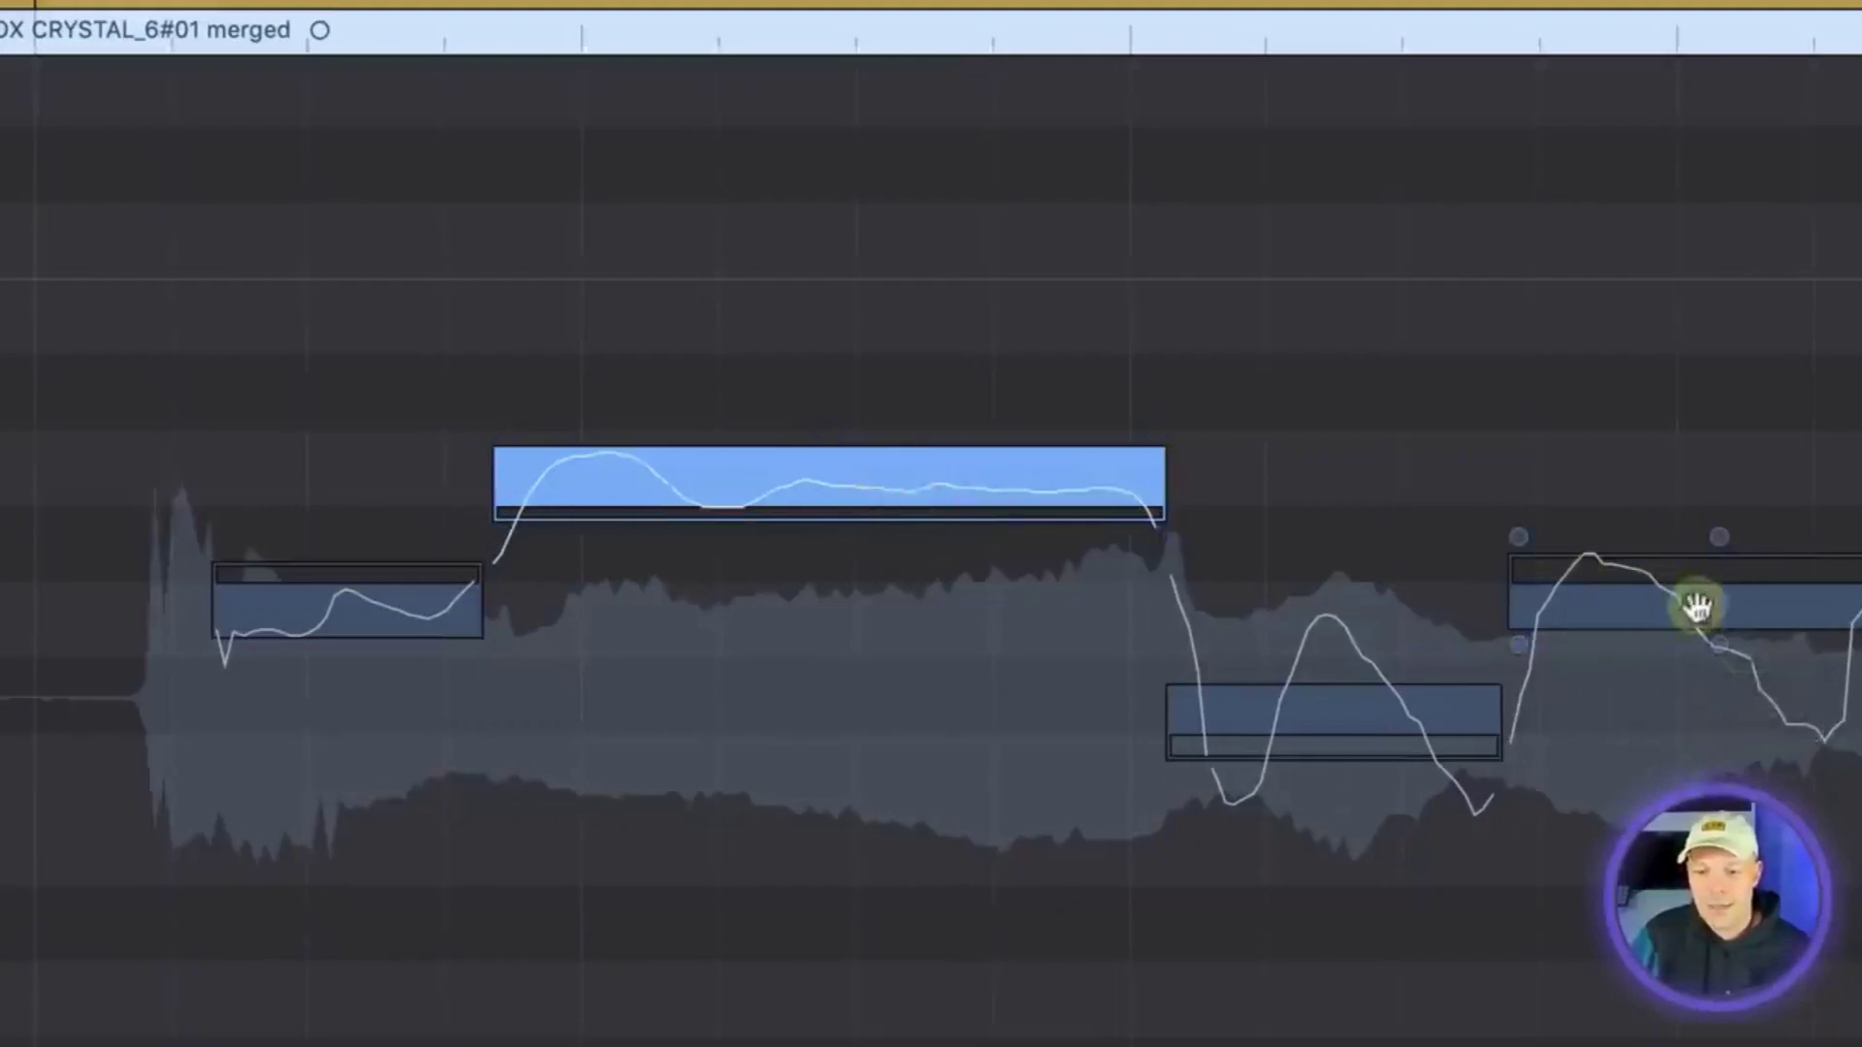
mouse_move(582, 624)
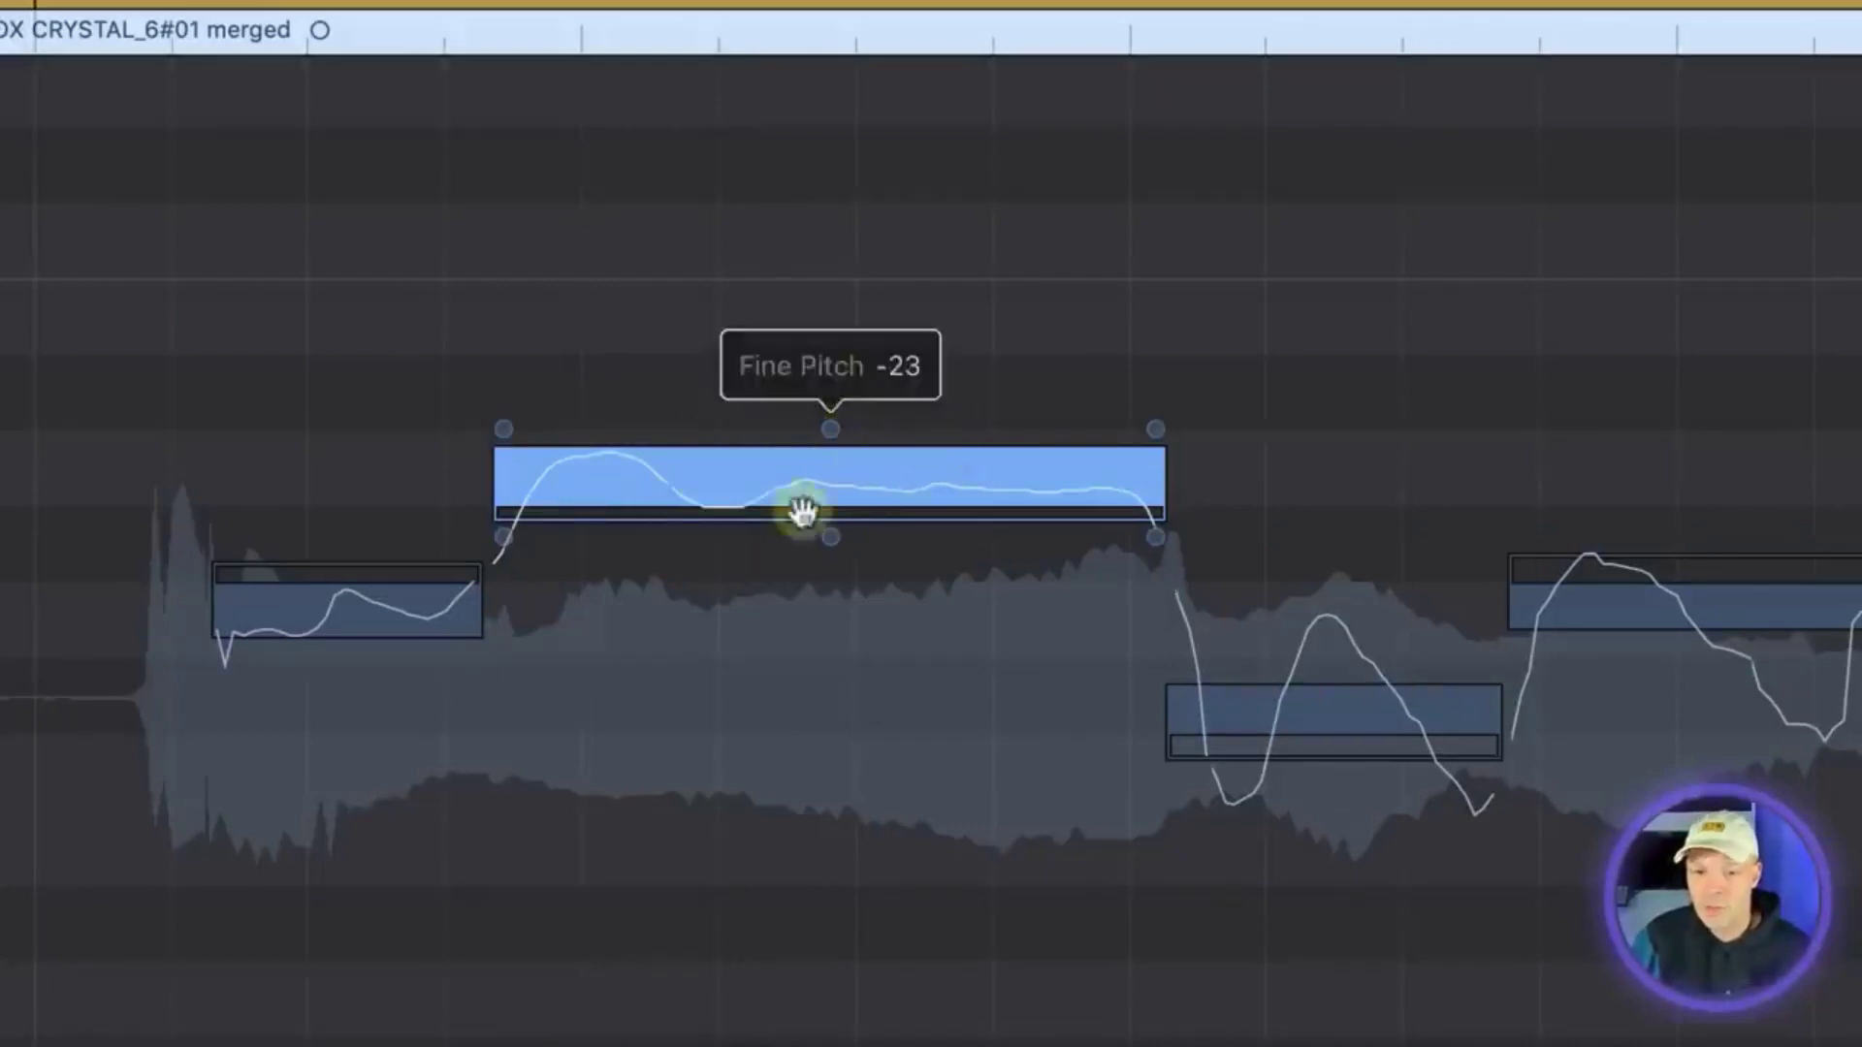
mouse_move(749, 497)
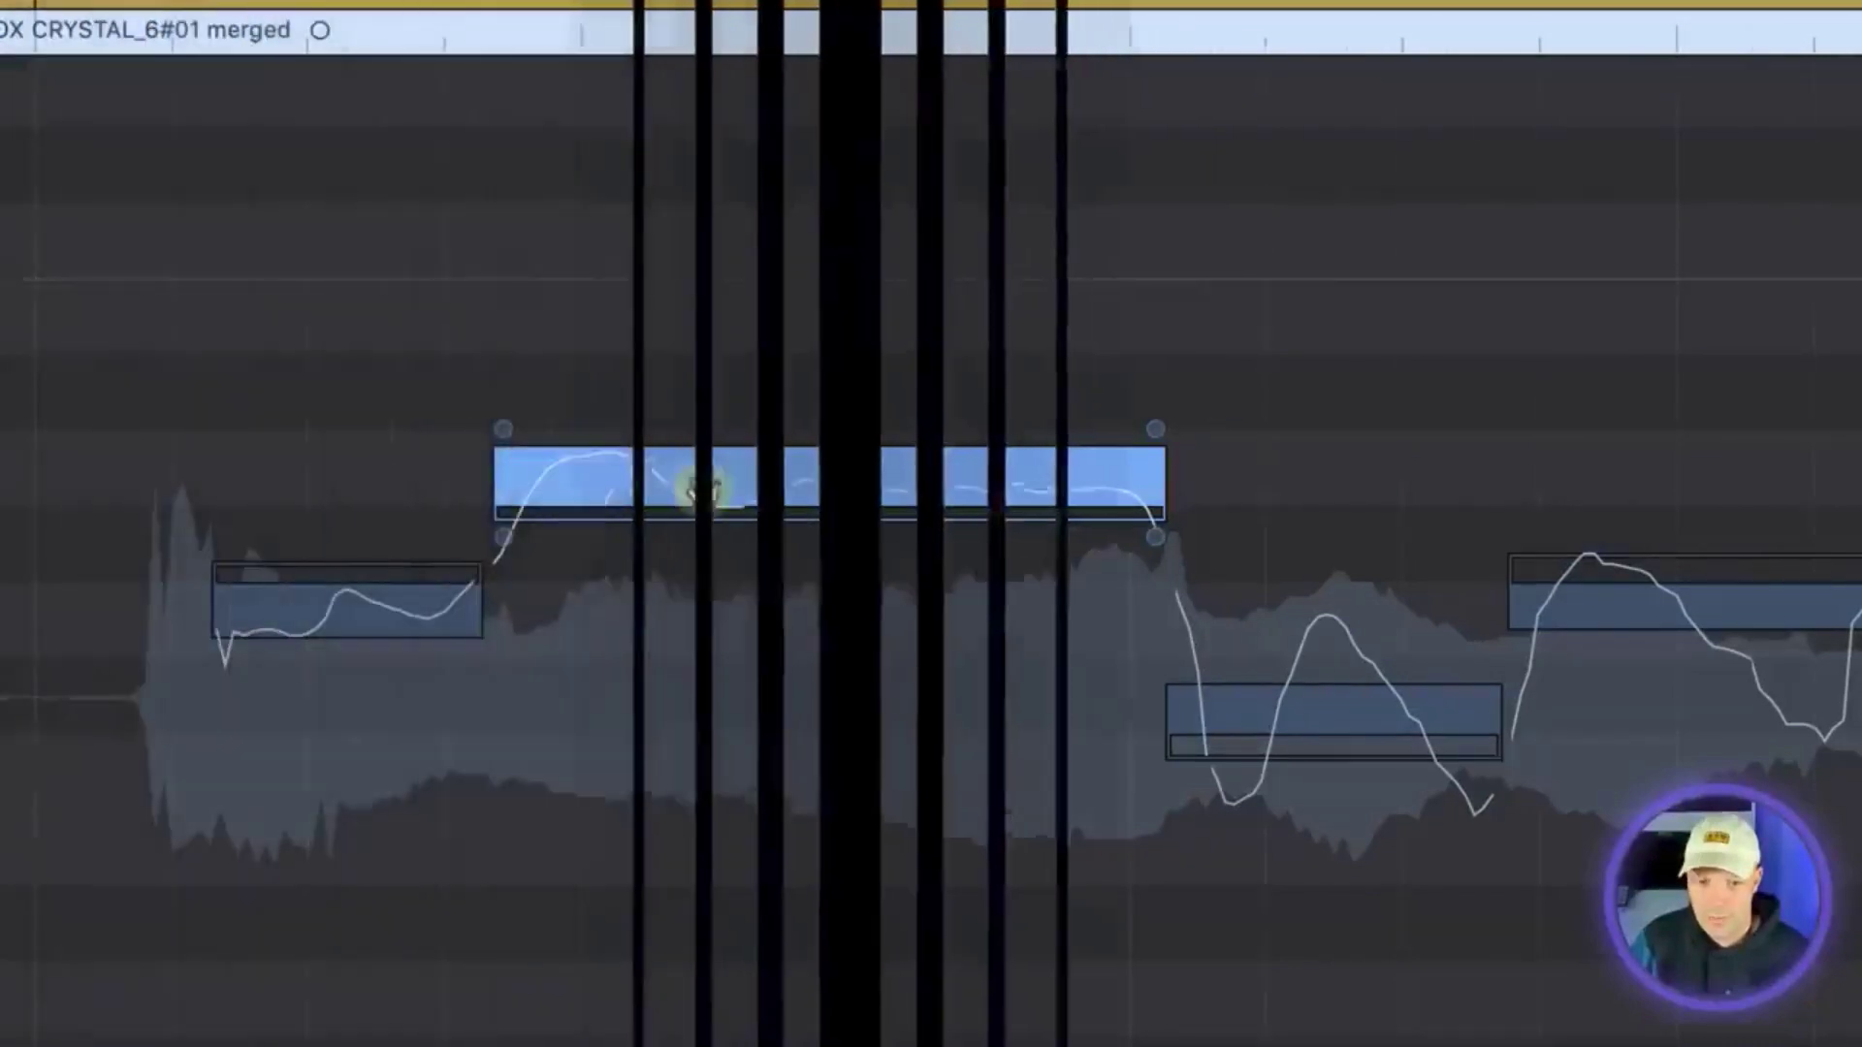
Step: Undo a single-note pitch move, then shift all five phrase notes up one semitone together
left_click_drag(702, 489, 703, 318)
key("super+z")
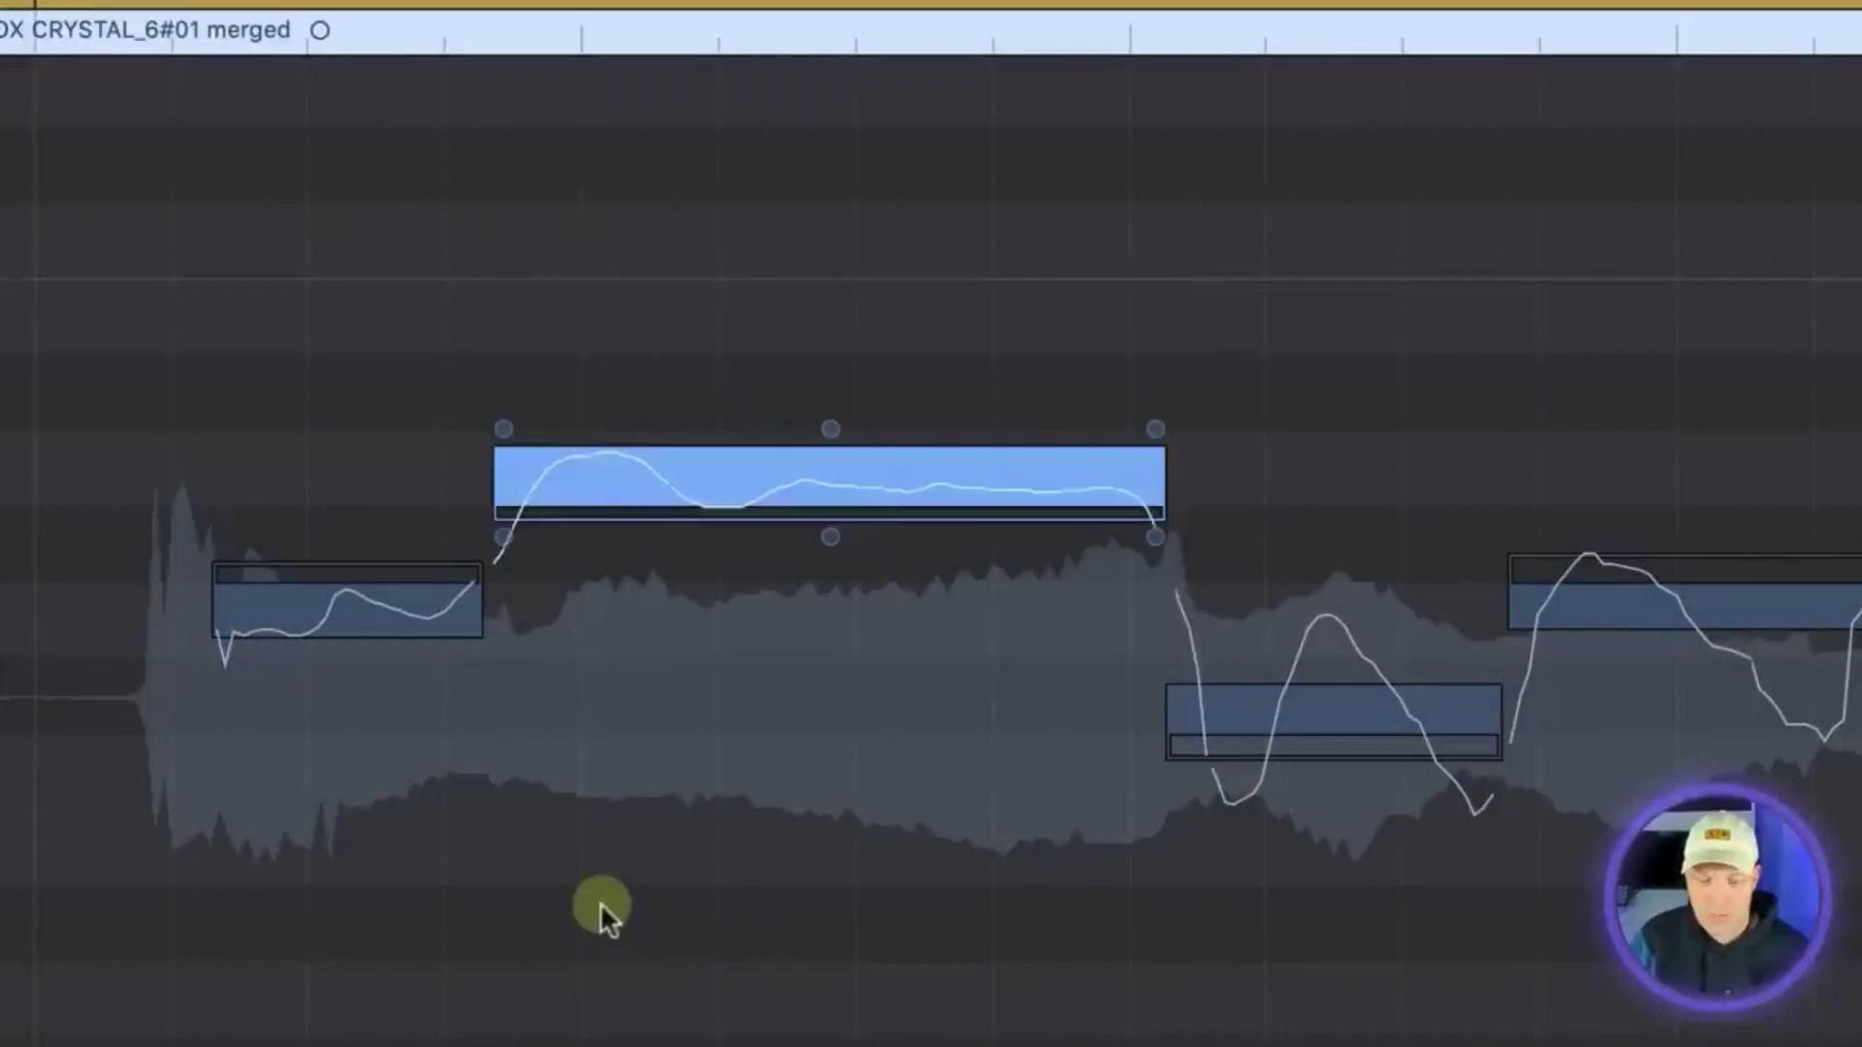
left_click_drag(203, 265, 321, 380)
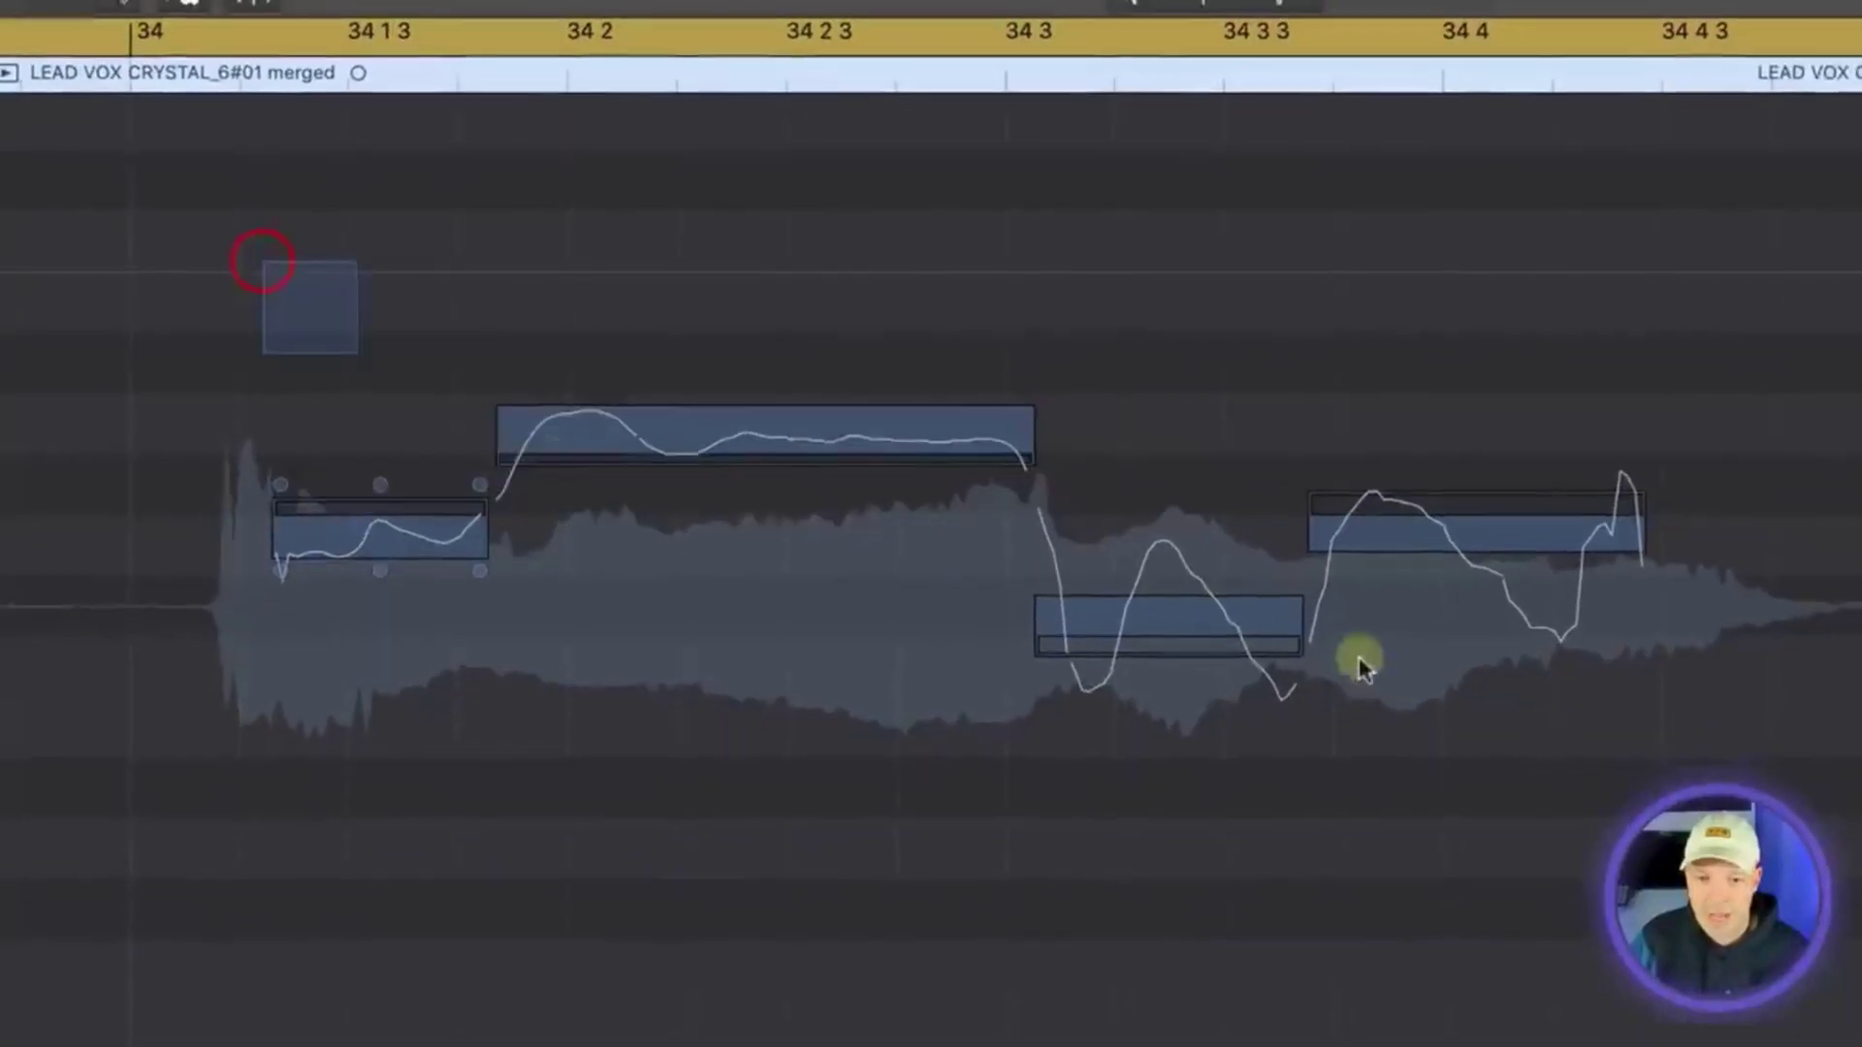
left_click_drag(1358, 656, 1700, 791)
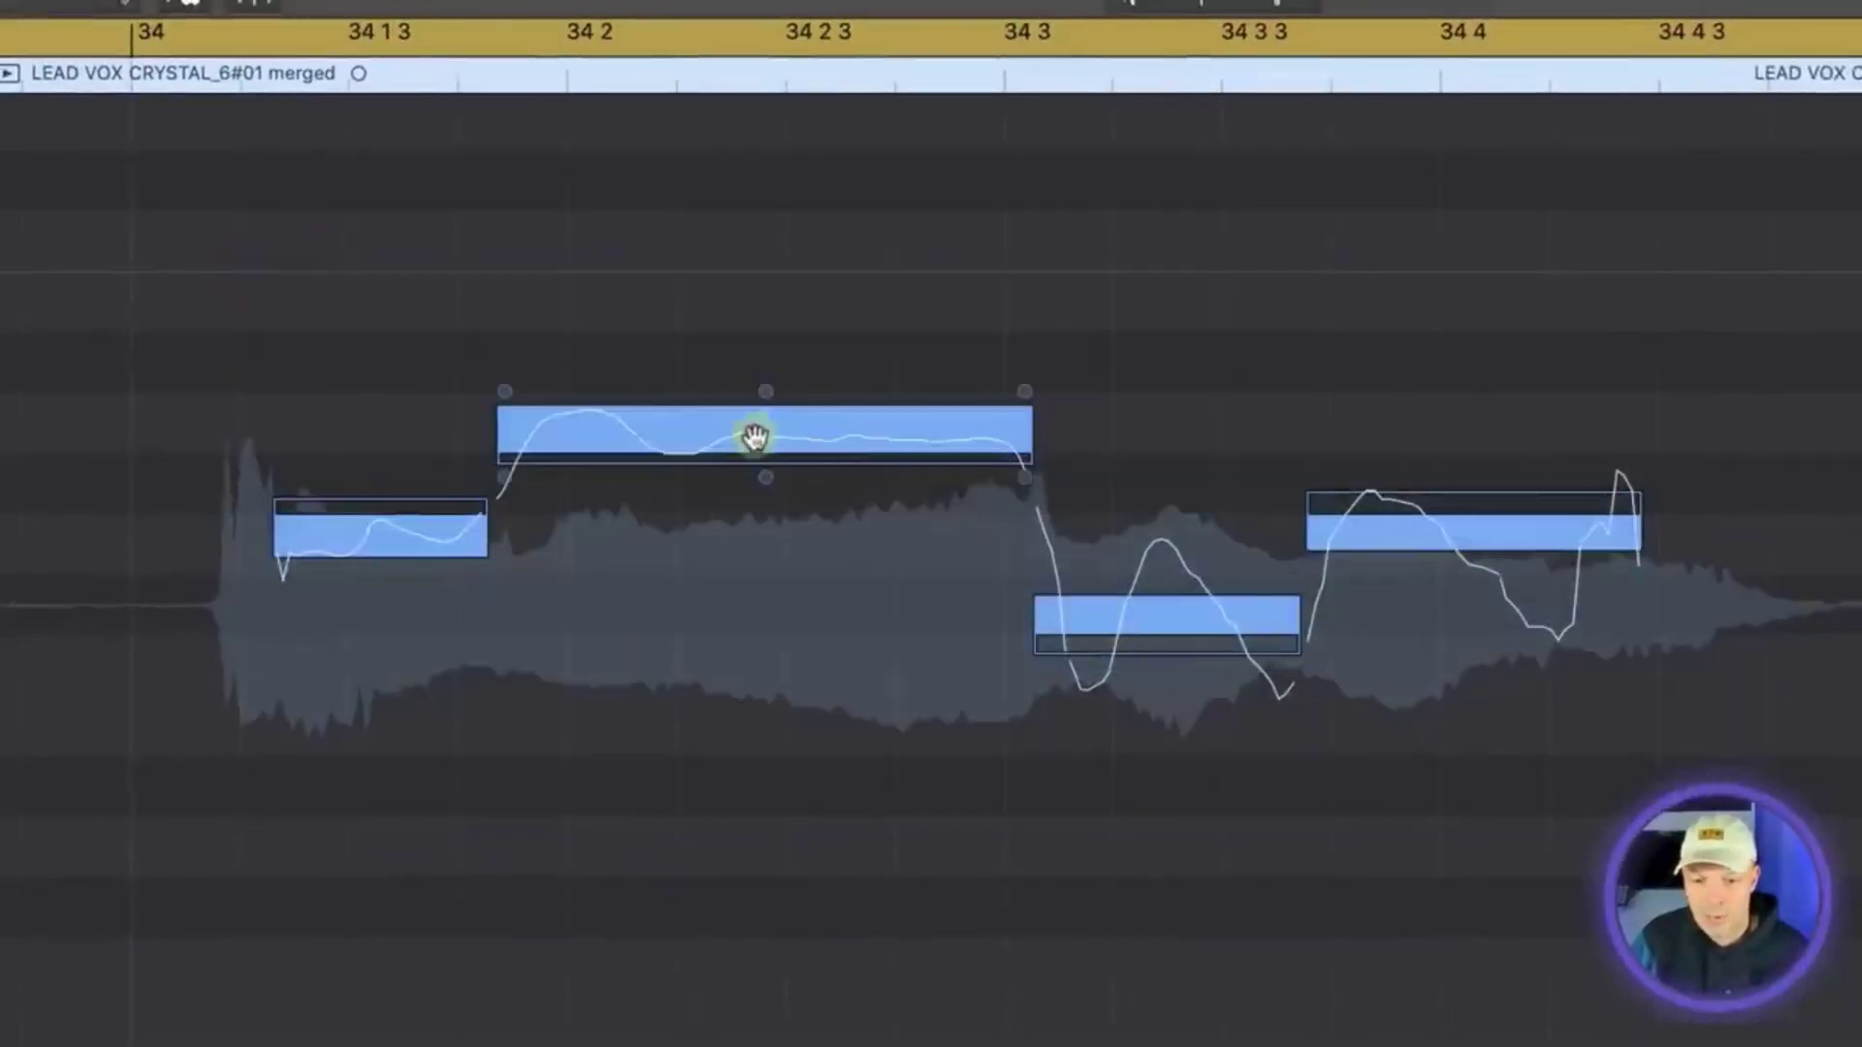
left_click_drag(755, 436, 757, 366)
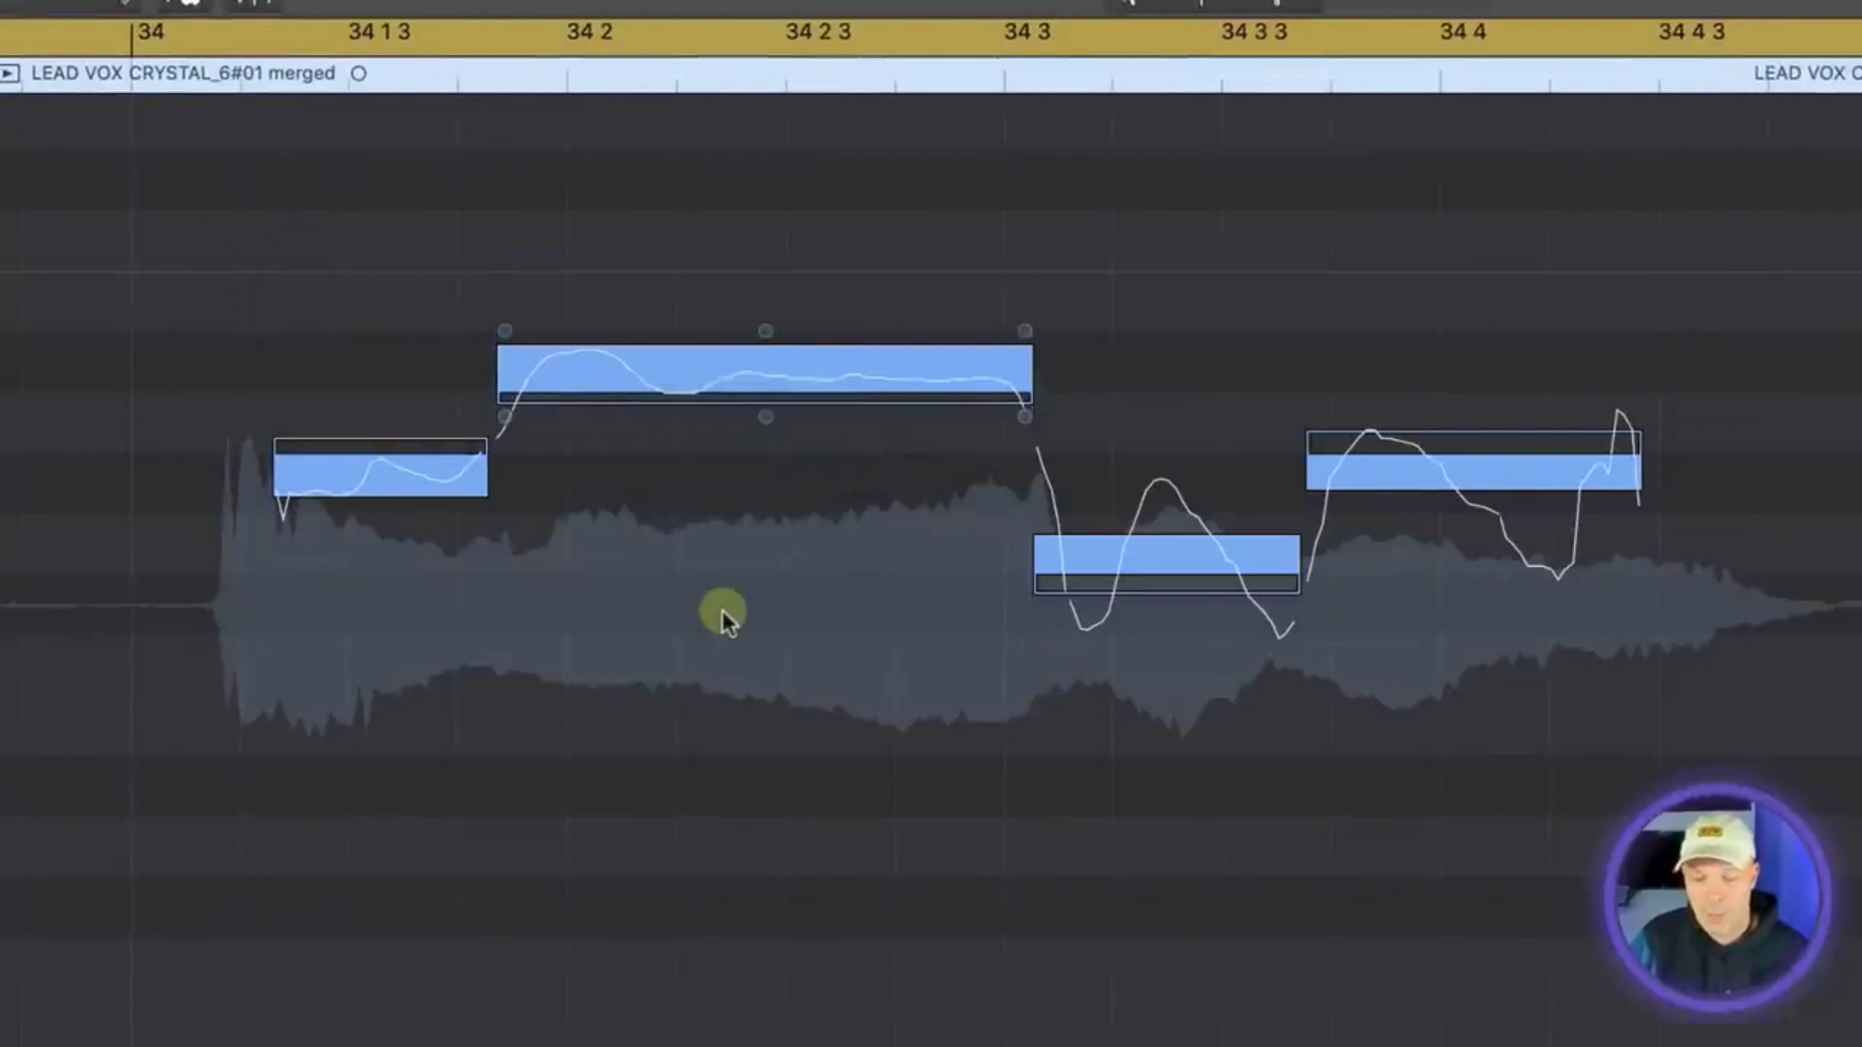